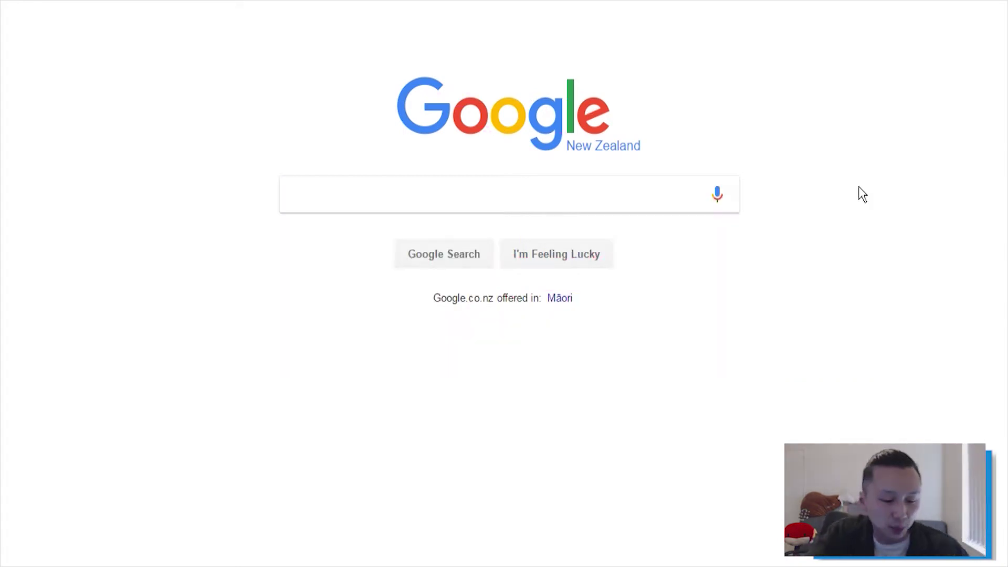
Step: Go to the Restream website and log out of the Restream account
{"action": "key", "text": "ctrl+l"}
{"action": "type", "text": "restream"}
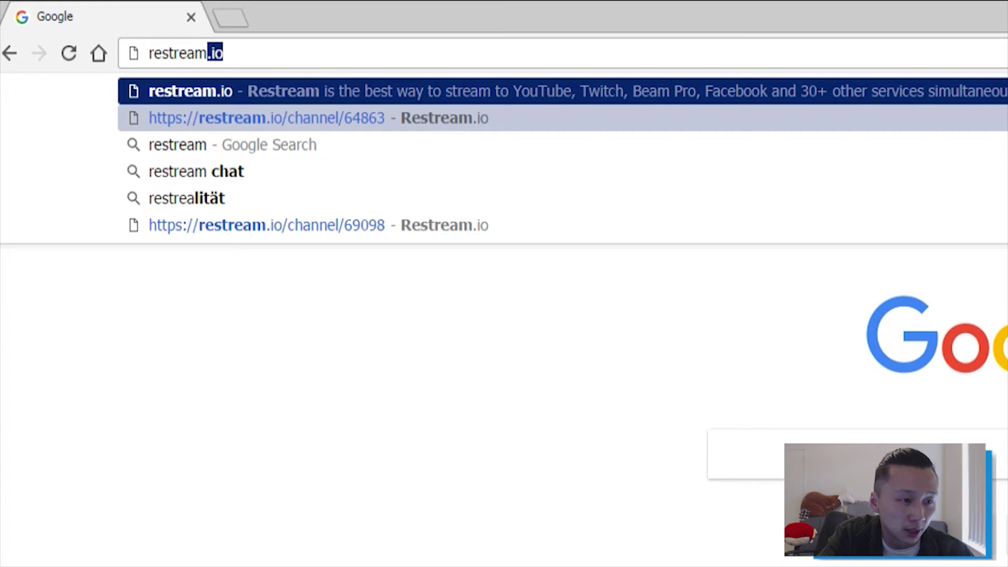
{"action": "key", "text": "Return"}
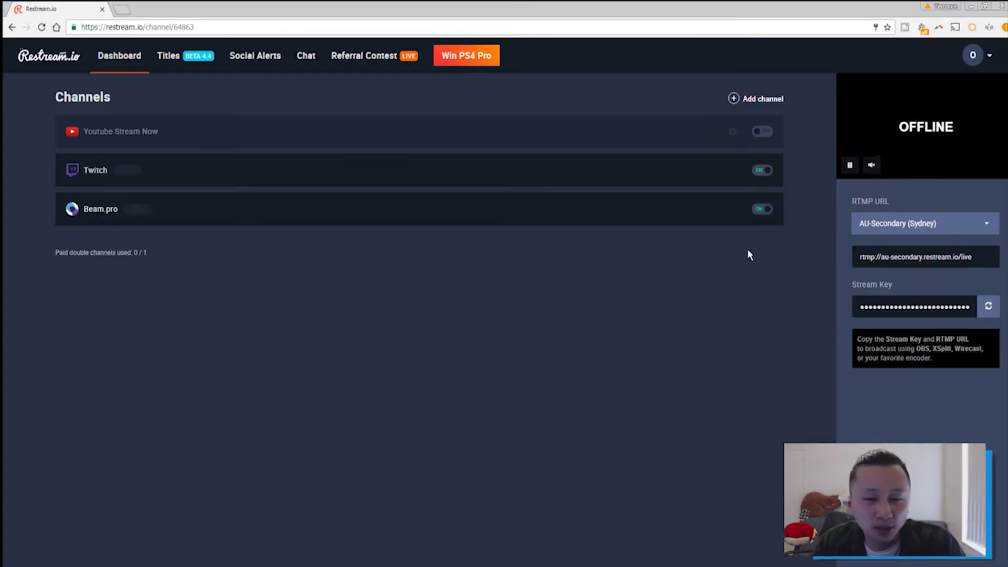
{"action": "left_click", "coordinate": [974, 57]}
{"action": "left_click", "coordinate": [910, 224]}
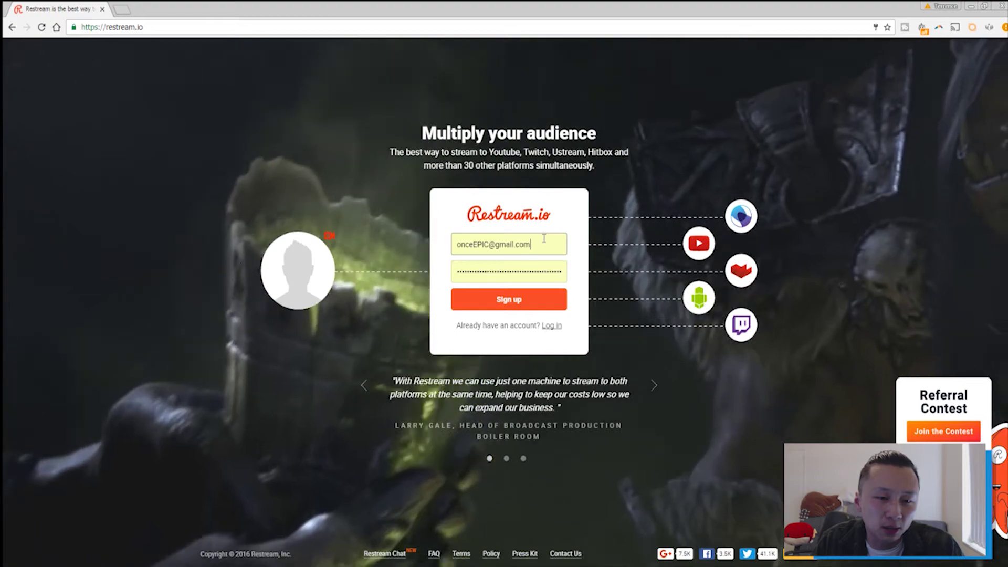
Step: Log back in to Restream with the saved account credentials
{"action": "left_click", "coordinate": [544, 238]}
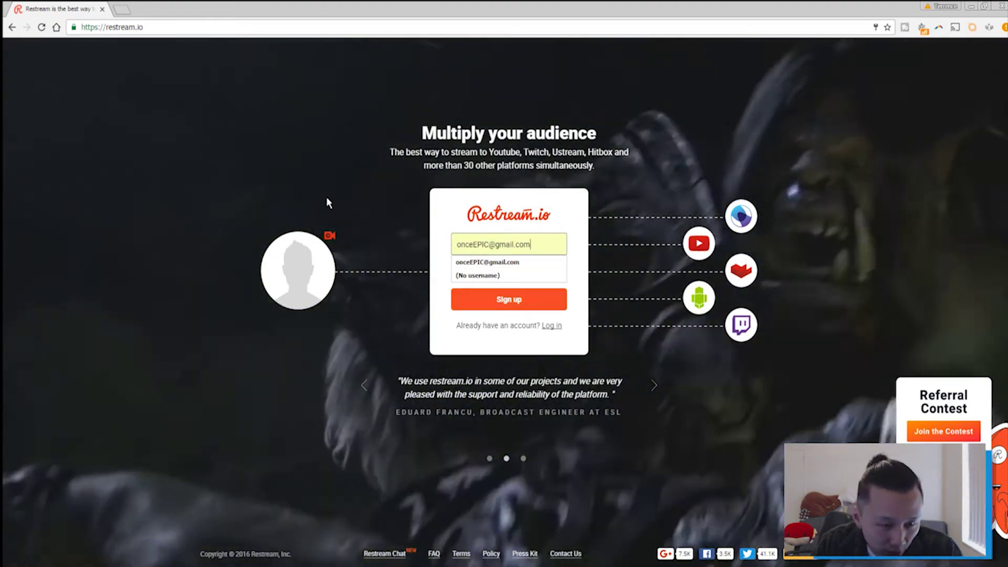
{"action": "left_click", "coordinate": [285, 189]}
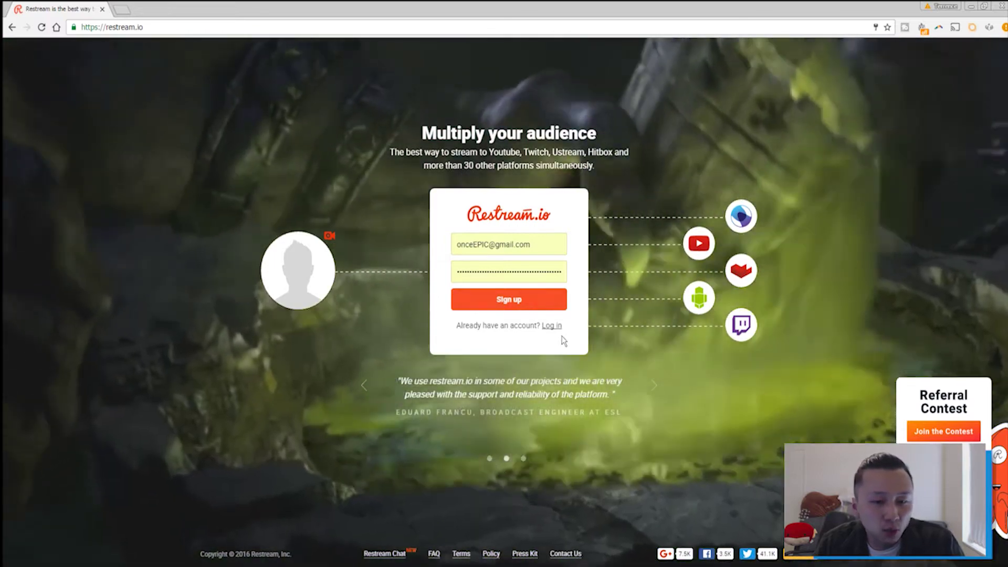
{"action": "left_click", "coordinate": [552, 326]}
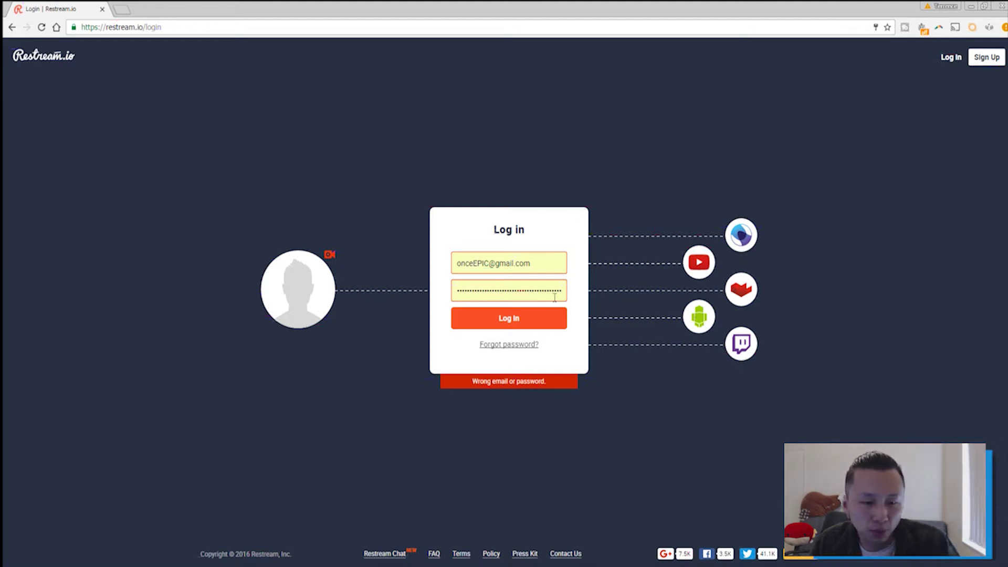
{"action": "key", "text": "Return"}
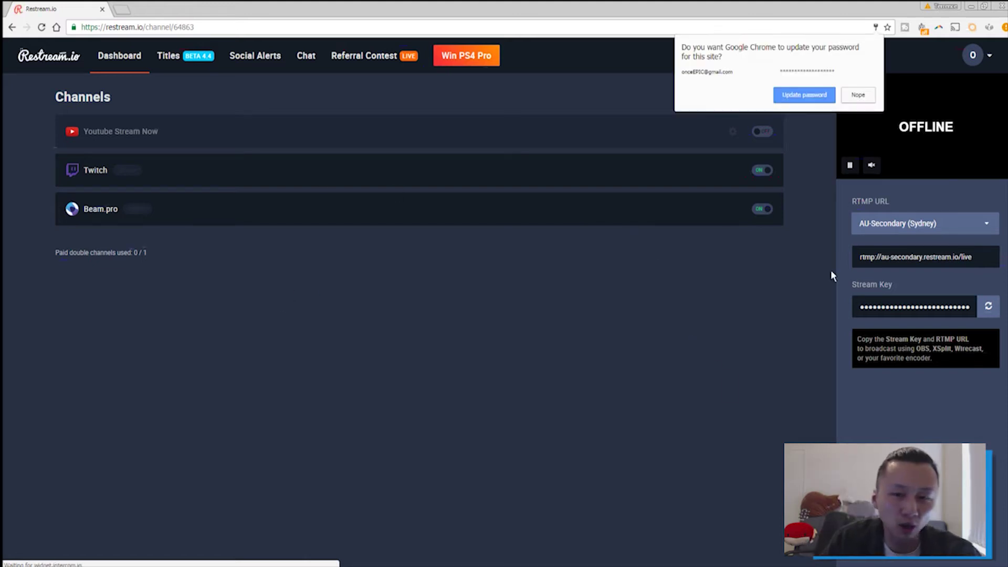
Step: Dismiss Chrome's password-update prompt with Nope
{"action": "left_click", "coordinate": [805, 95]}
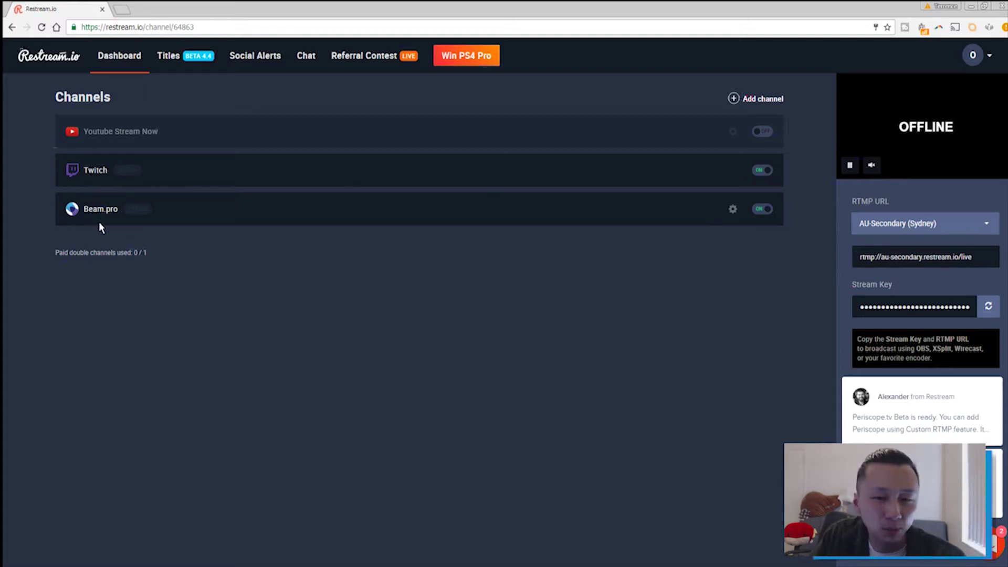
{"action": "left_click", "coordinate": [752, 99]}
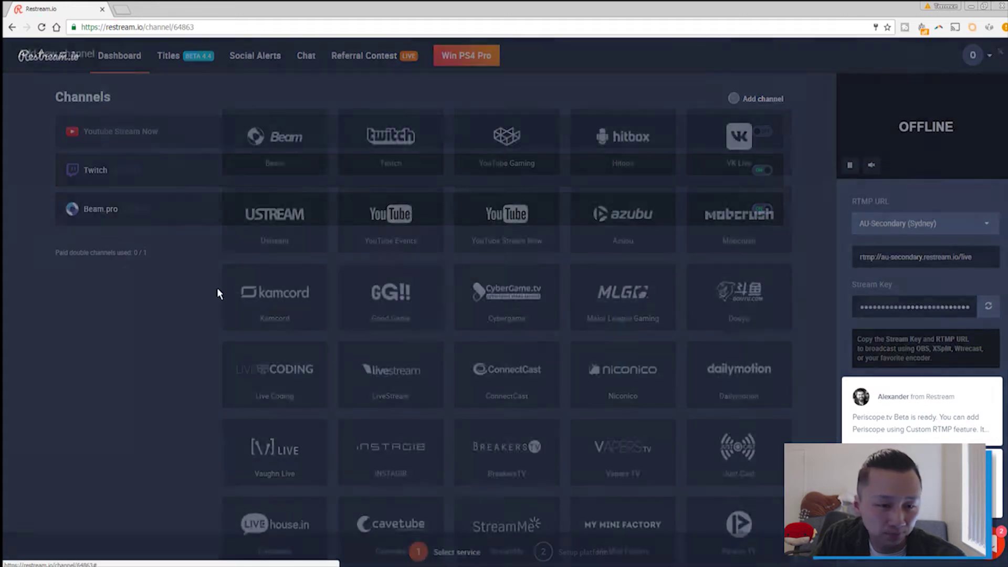
{"action": "scroll", "coordinate": [155, 238], "scroll_direction": "down", "scroll_amount": 5}
{"action": "scroll", "coordinate": [152, 245], "scroll_direction": "up", "scroll_amount": 5}
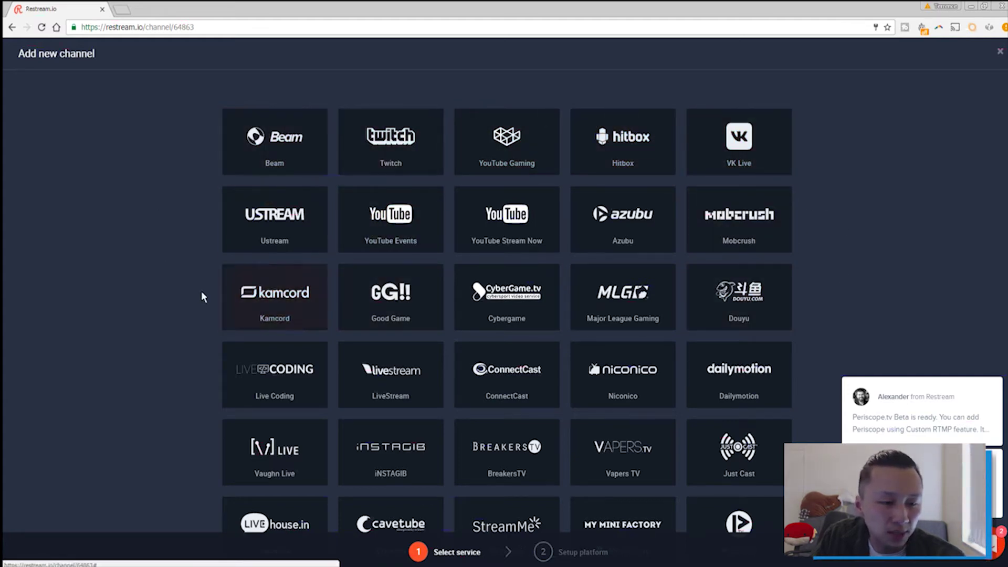
{"action": "scroll", "coordinate": [192, 336], "scroll_direction": "down", "scroll_amount": 2}
{"action": "scroll", "coordinate": [194, 333], "scroll_direction": "up", "scroll_amount": 2}
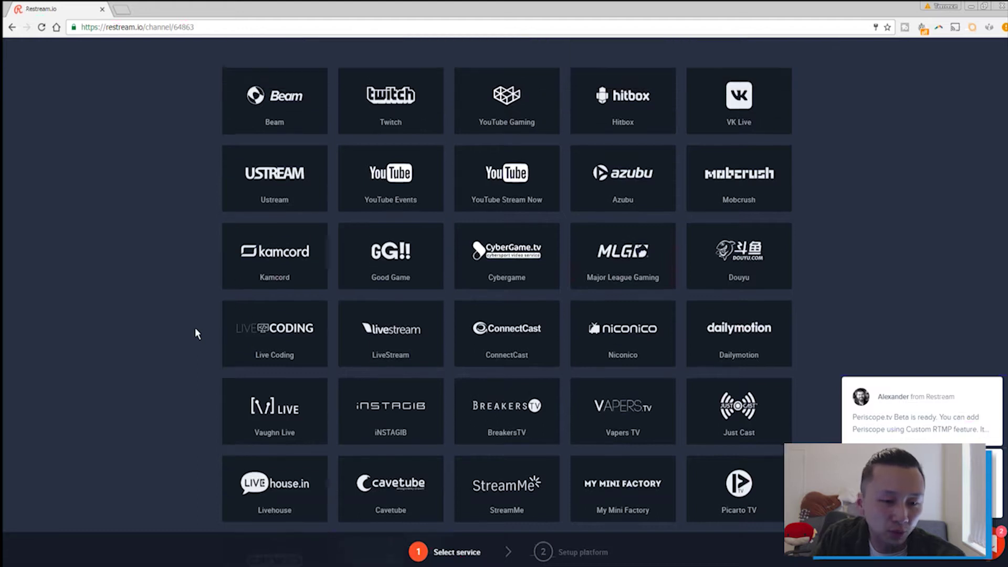
{"action": "scroll", "coordinate": [211, 315], "scroll_direction": "down", "scroll_amount": 2}
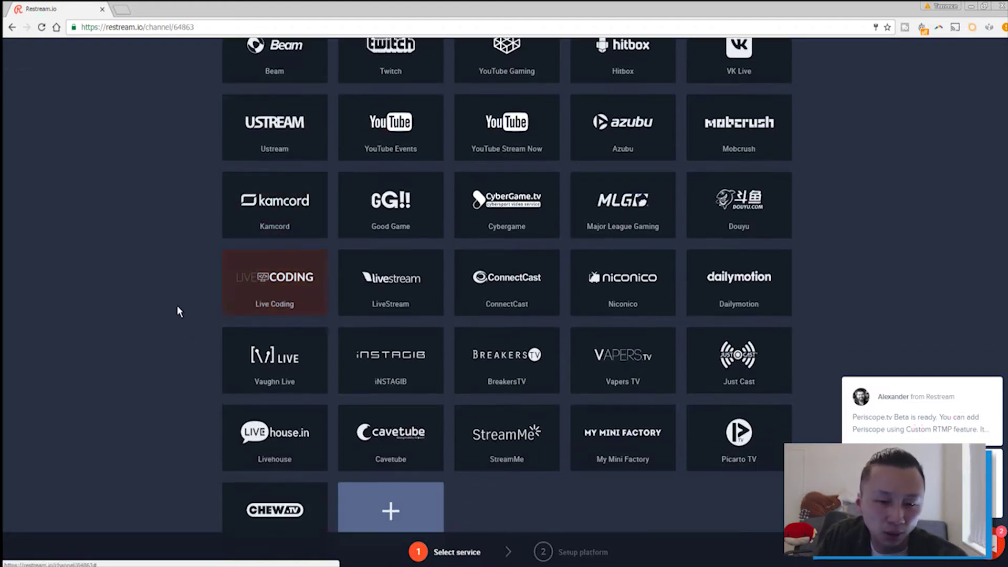
{"action": "scroll", "coordinate": [176, 231], "scroll_direction": "up", "scroll_amount": 2}
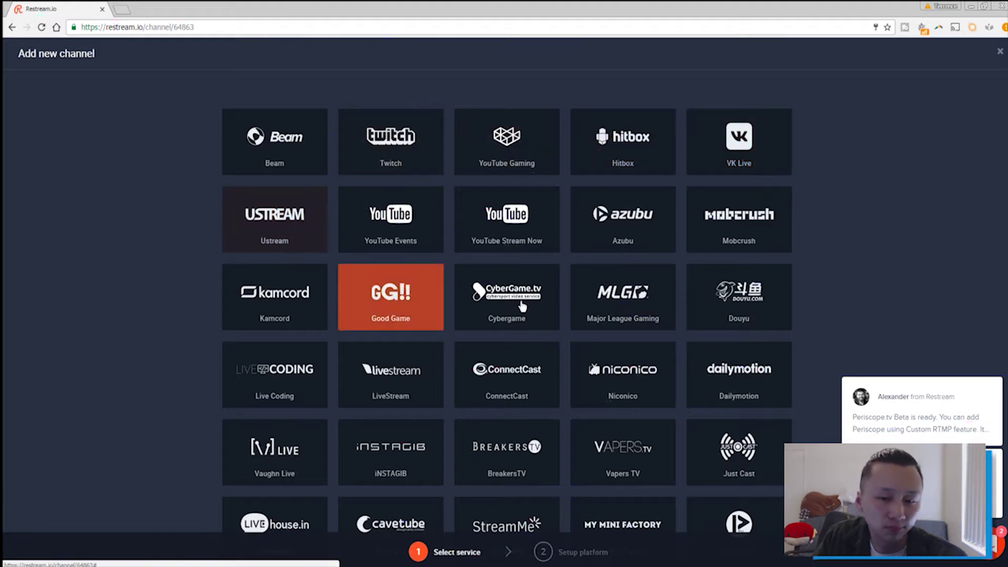
{"action": "scroll", "coordinate": [840, 251], "scroll_direction": "down", "scroll_amount": 2}
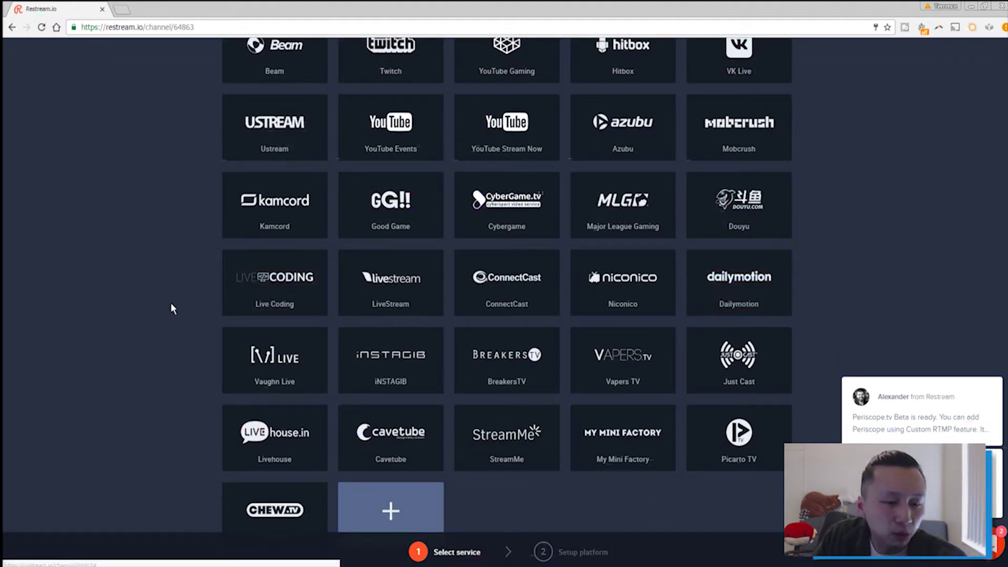
{"action": "scroll", "coordinate": [167, 306], "scroll_direction": "up", "scroll_amount": 2}
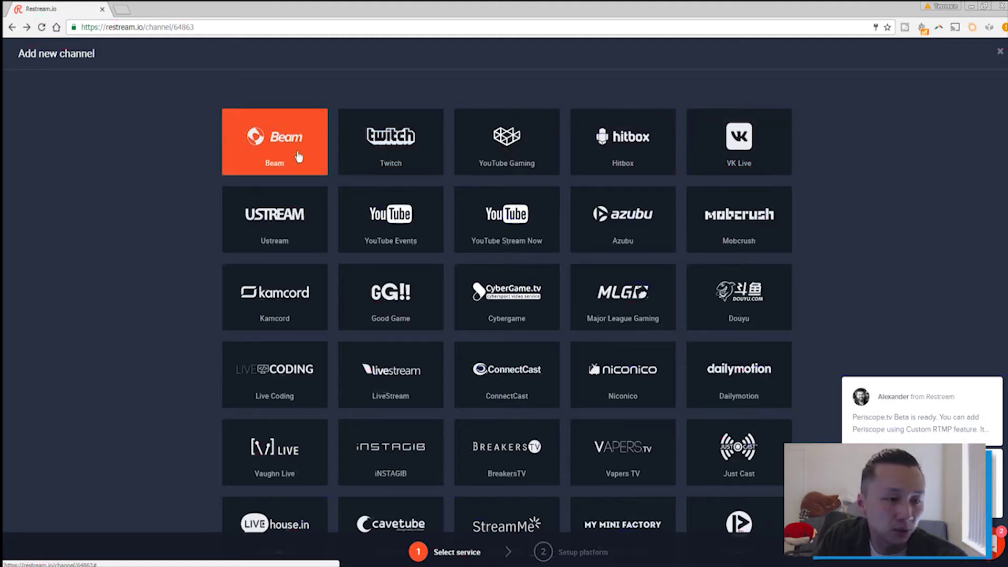
Step: Add Beam as a new channel and approve Restream's access on Beam's authorization page
{"action": "left_click", "coordinate": [264, 167]}
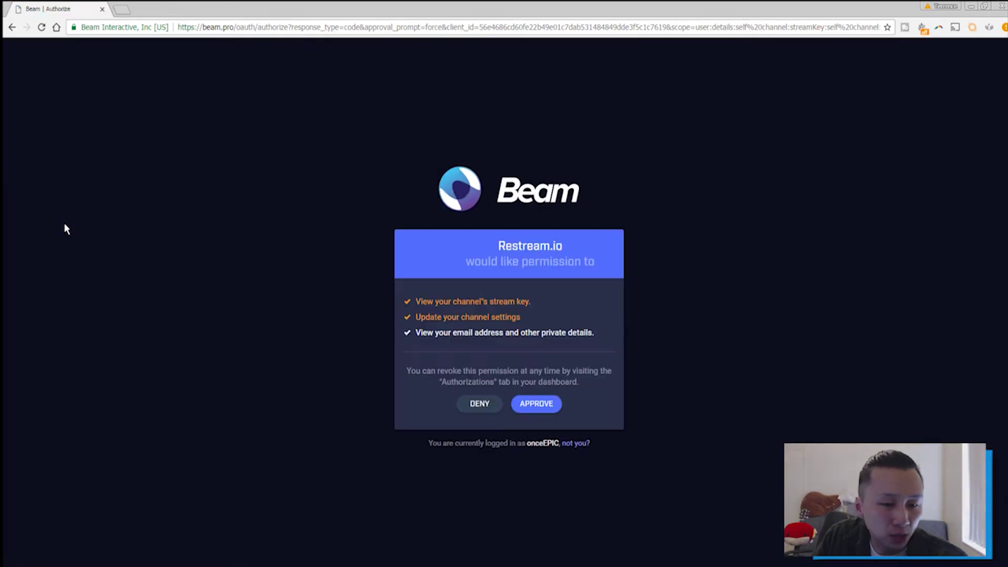
{"action": "left_click", "coordinate": [537, 404]}
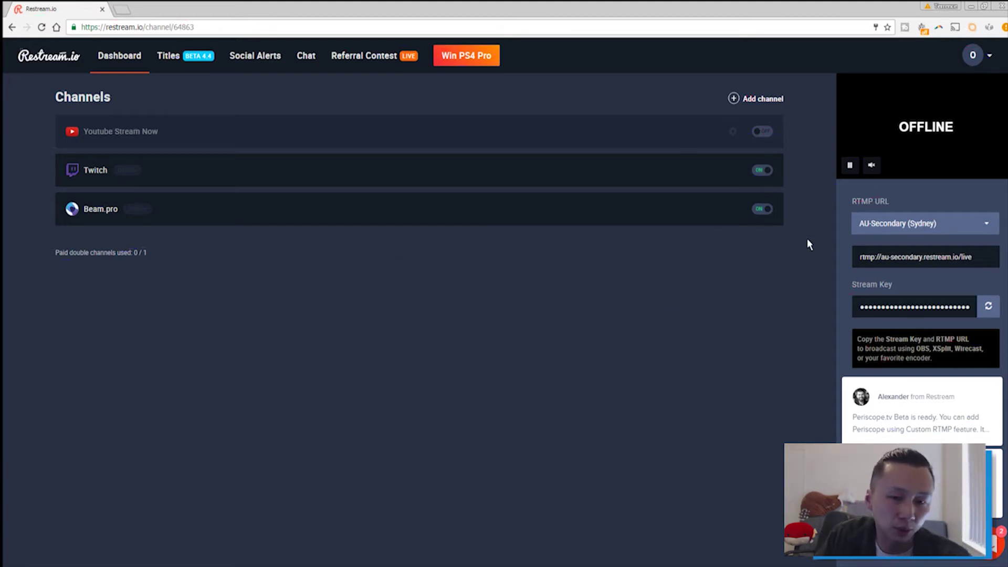
Step: Review the Twitch channel's ingest server list, leaving it at Australia: Sydney
{"action": "left_click", "coordinate": [731, 170]}
{"action": "left_click", "coordinate": [713, 199]}
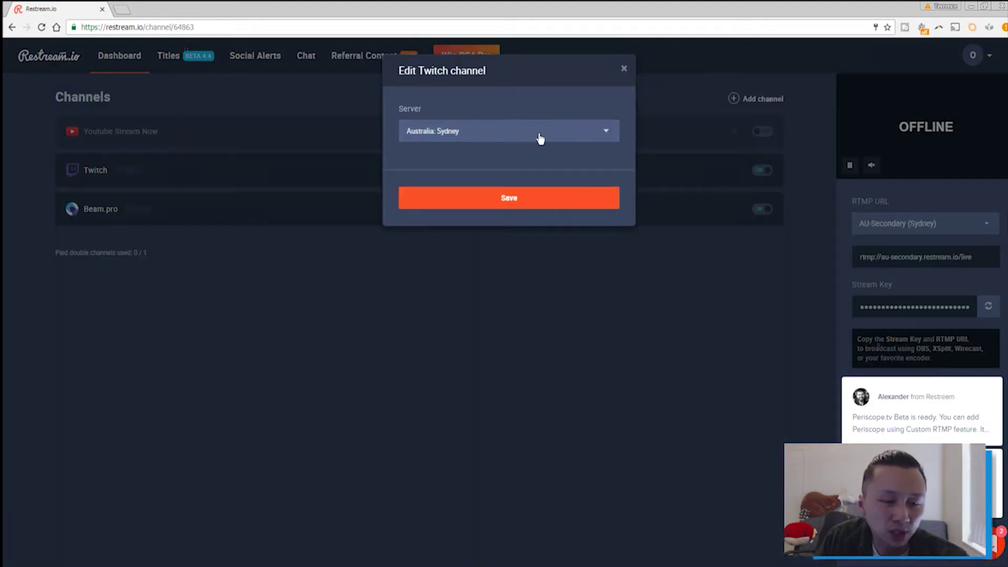
{"action": "left_click", "coordinate": [536, 128]}
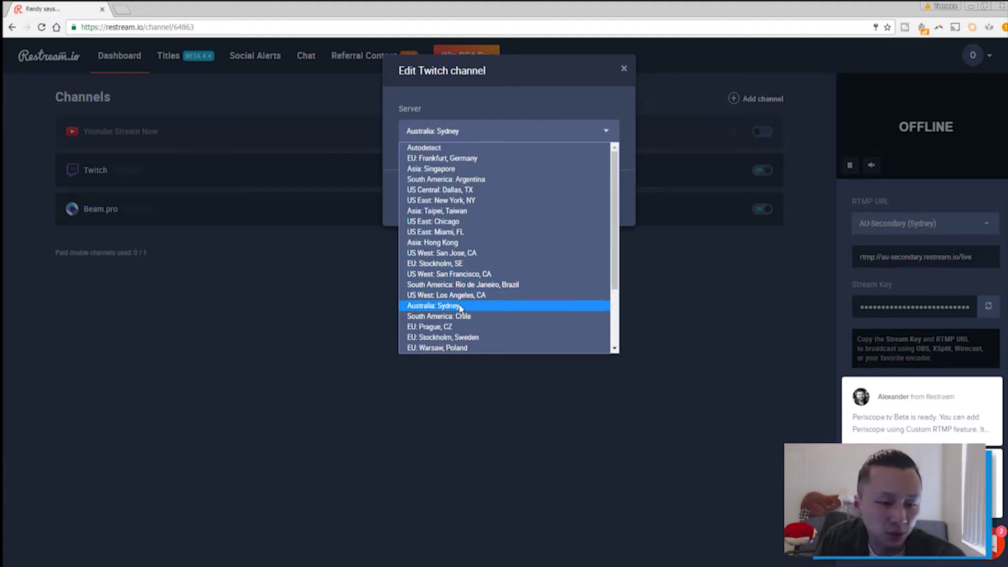
{"action": "scroll", "coordinate": [476, 316], "scroll_direction": "down", "scroll_amount": 2}
{"action": "scroll", "coordinate": [468, 236], "scroll_direction": "up", "scroll_amount": 2}
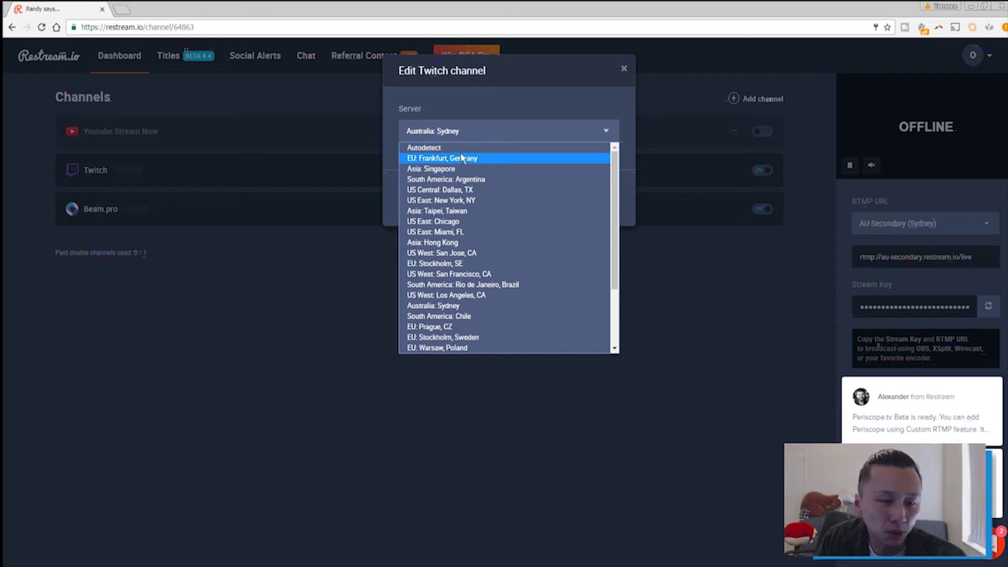
{"action": "scroll", "coordinate": [473, 226], "scroll_direction": "down", "scroll_amount": 2}
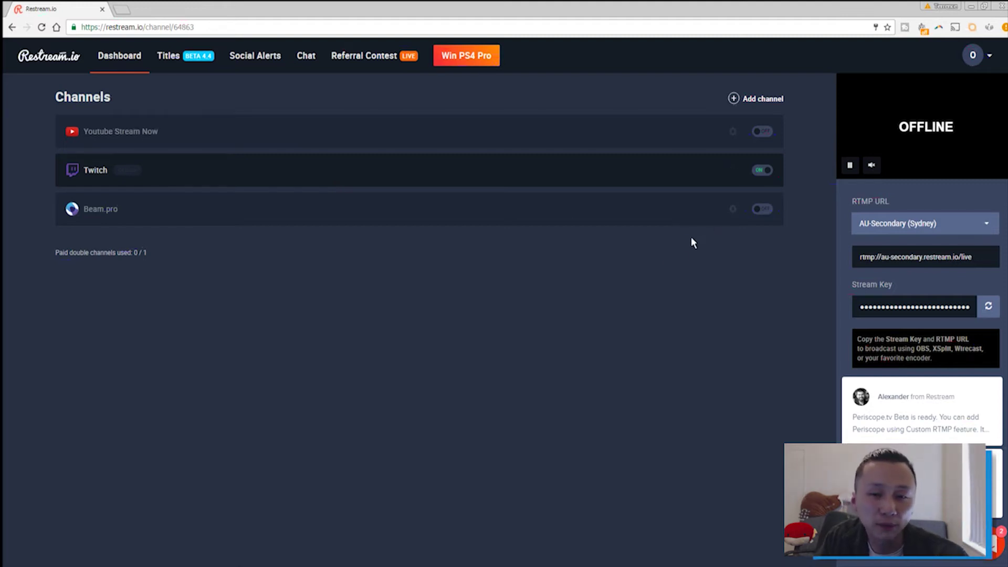
Step: Switch Beam.pro back on and keep the RTMP server at AU-Secondary (Sydney)
{"action": "left_click", "coordinate": [761, 216]}
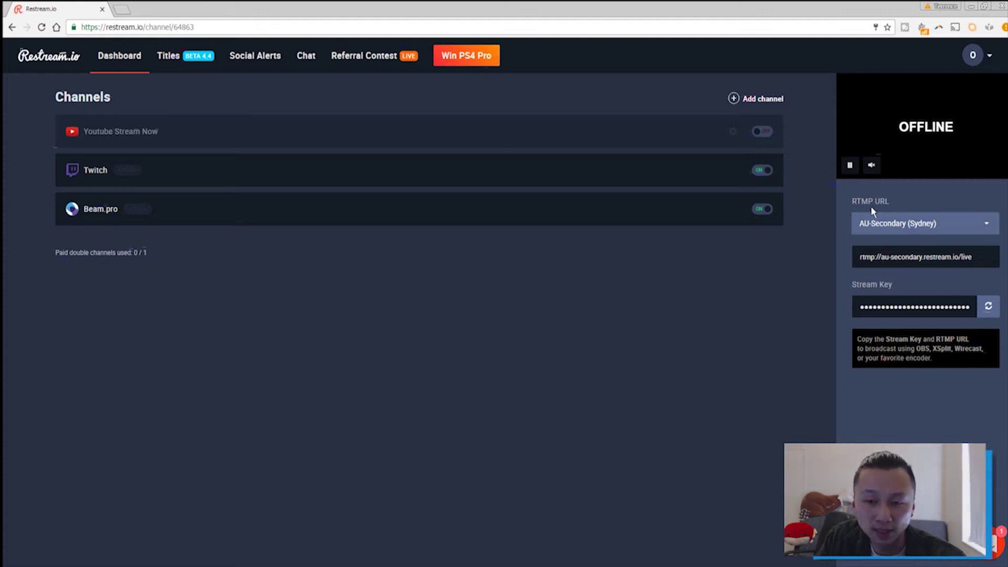
{"action": "left_click", "coordinate": [964, 231]}
{"action": "left_click", "coordinate": [965, 232]}
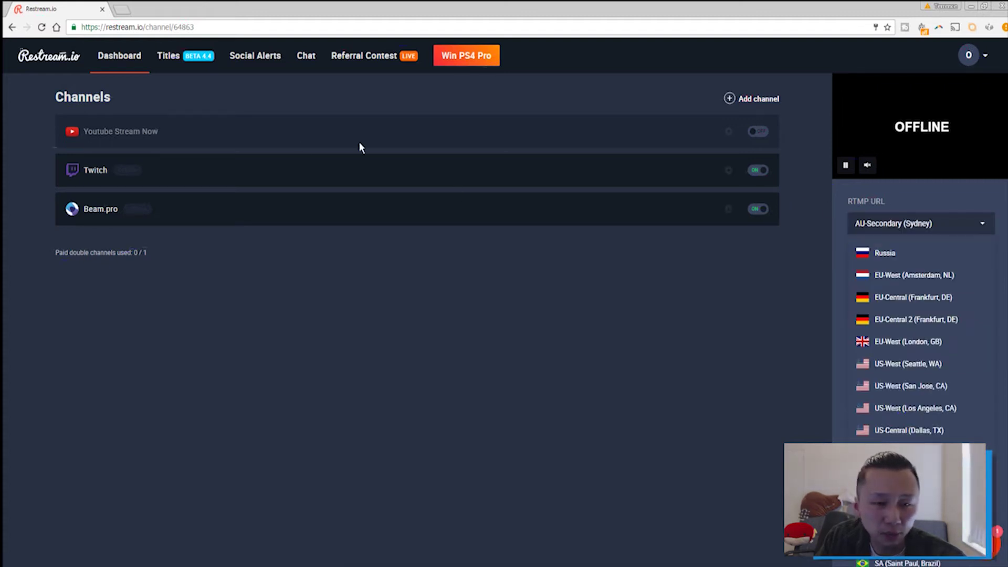
{"action": "scroll", "coordinate": [924, 415], "scroll_direction": "down", "scroll_amount": 1}
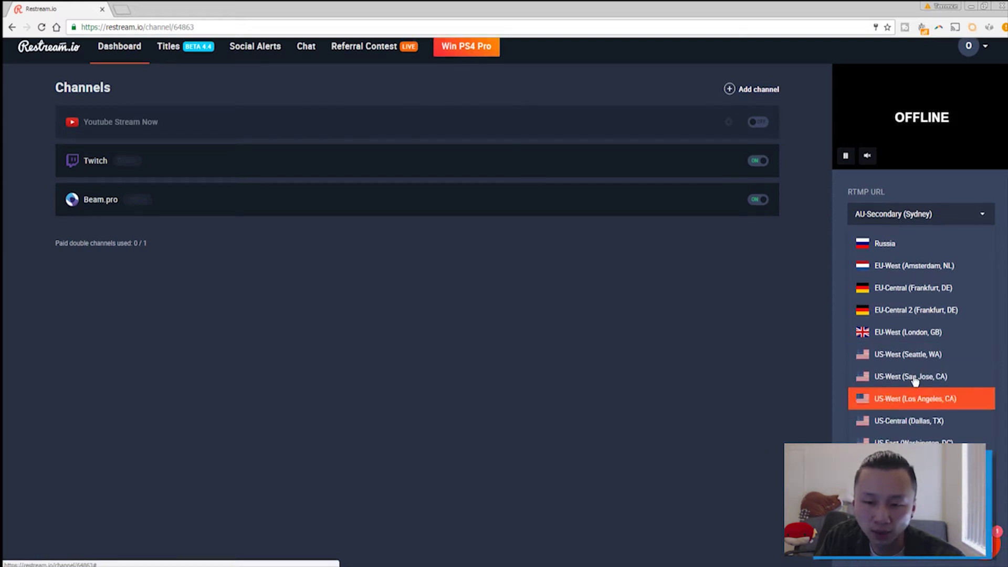
{"action": "scroll", "coordinate": [969, 488], "scroll_direction": "up", "scroll_amount": 1}
{"action": "scroll", "coordinate": [969, 488], "scroll_direction": "down", "scroll_amount": 1}
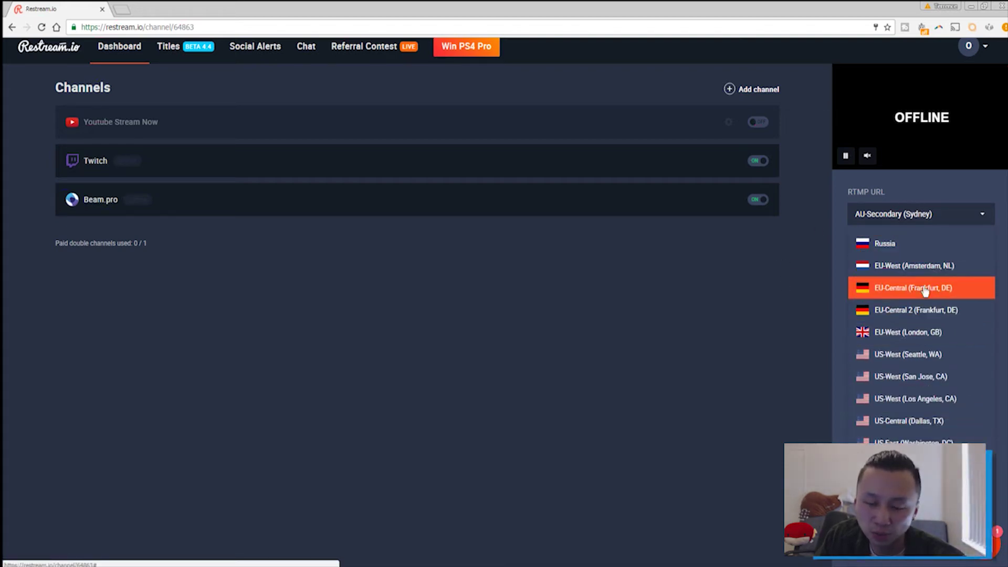
{"action": "left_click", "coordinate": [773, 455]}
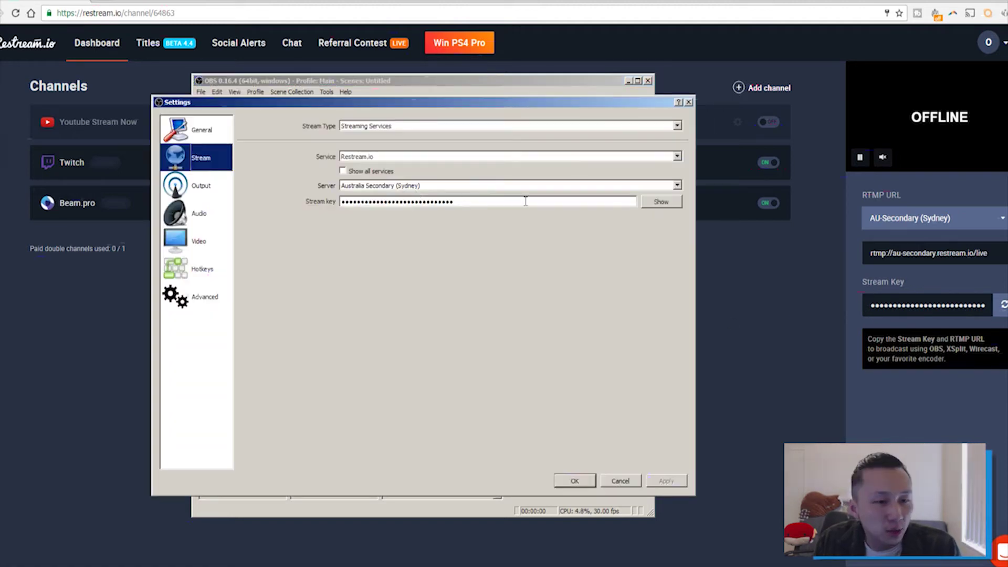
Step: Set OBS's stream type to Streaming Services with Restream.io as the service
{"action": "left_click", "coordinate": [211, 139]}
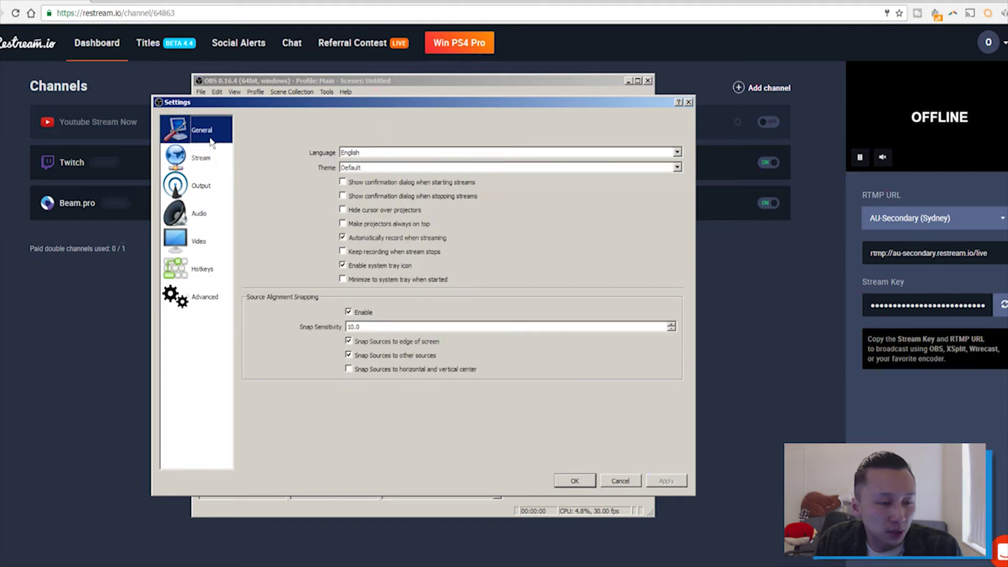
{"action": "left_click", "coordinate": [204, 162]}
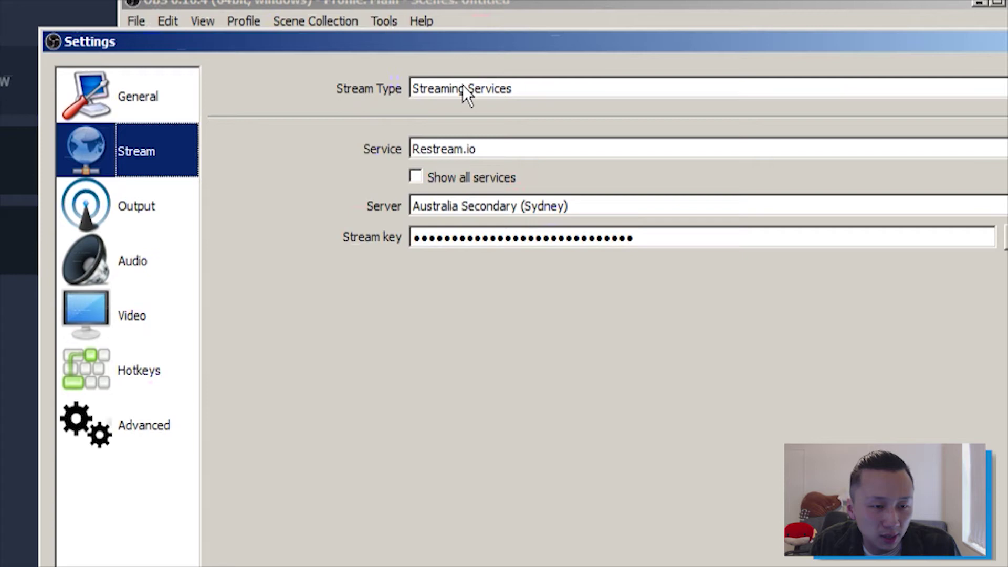
{"action": "left_click", "coordinate": [465, 89]}
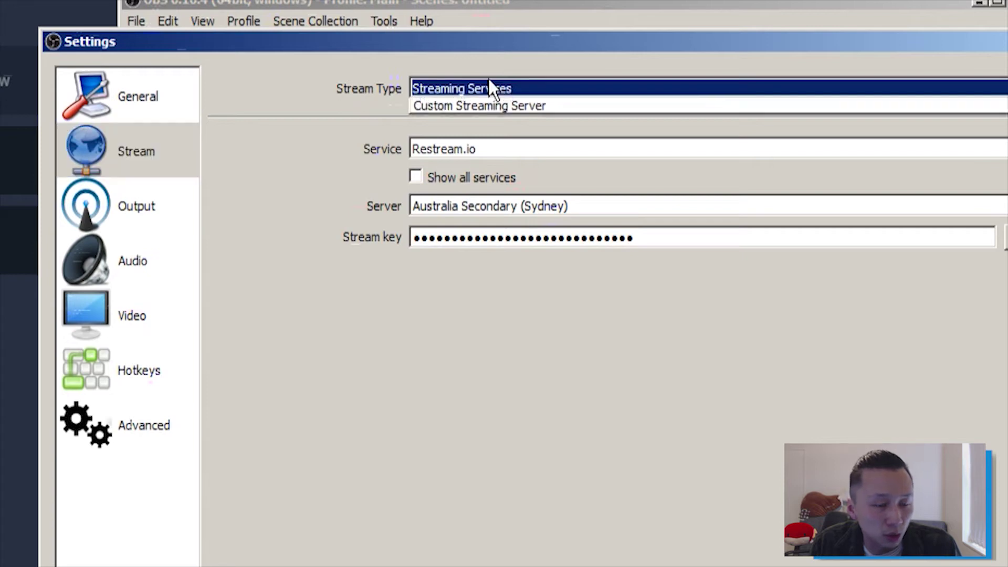
{"action": "left_click", "coordinate": [457, 105]}
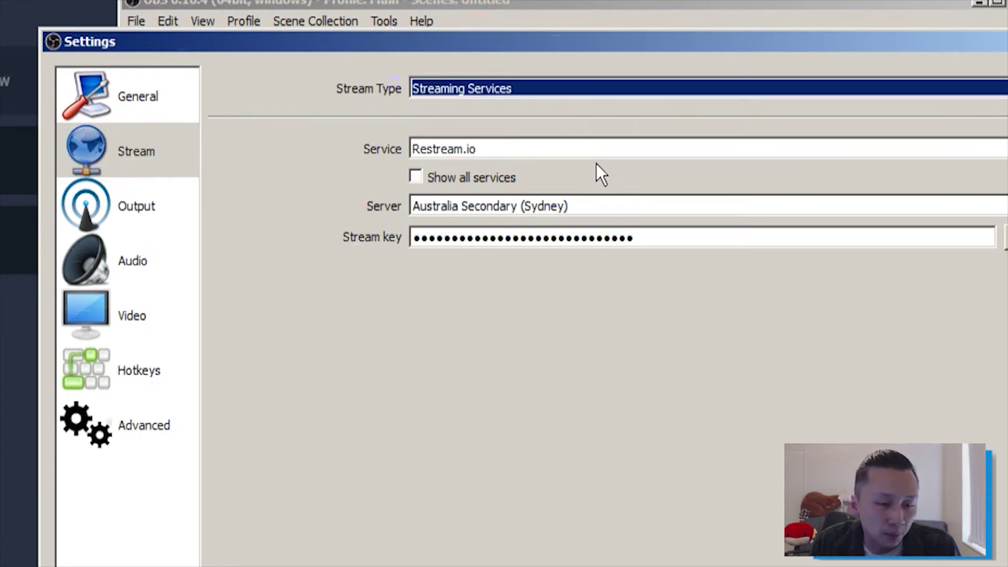
{"action": "left_click", "coordinate": [617, 149]}
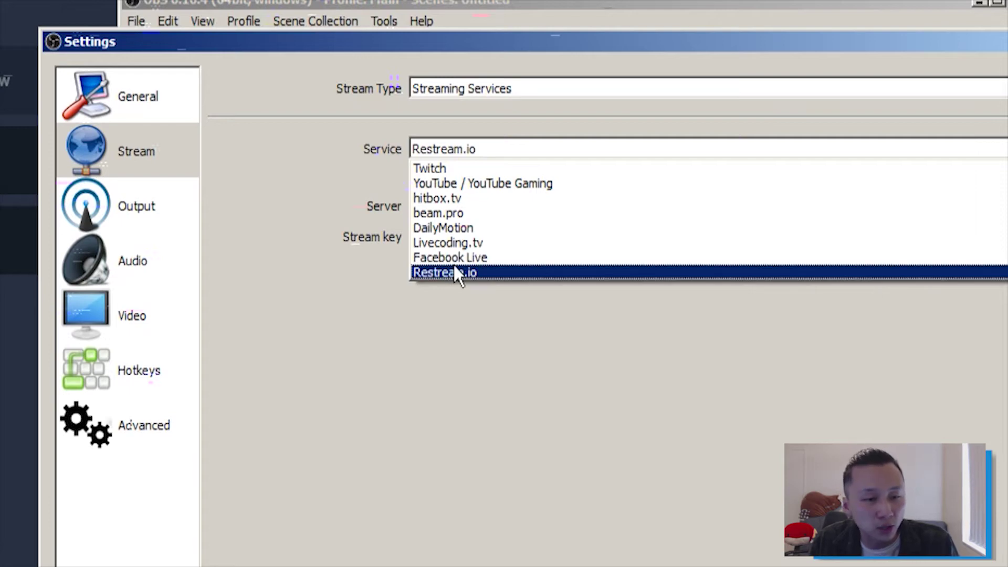
{"action": "left_click", "coordinate": [496, 273]}
{"action": "left_click", "coordinate": [578, 150]}
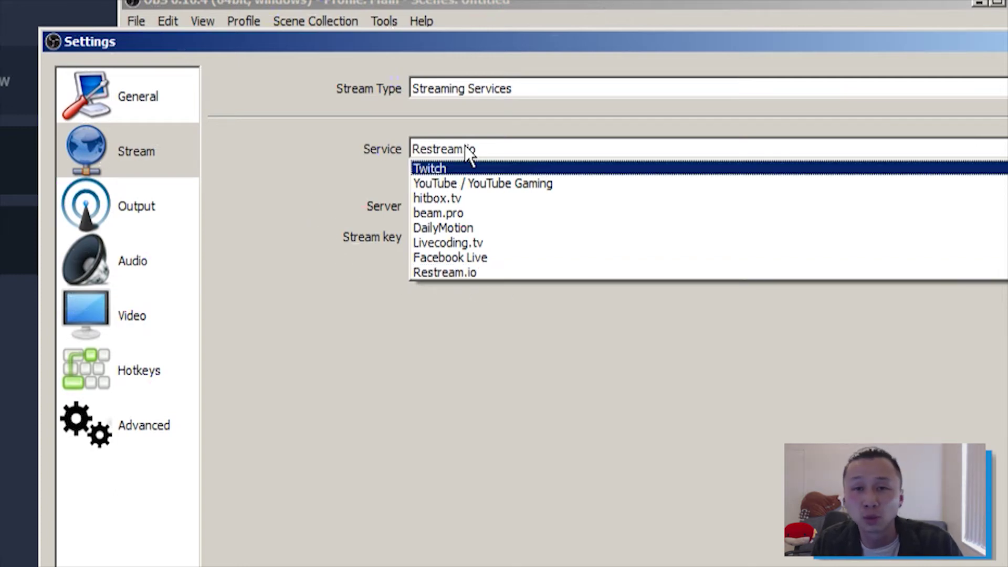
{"action": "left_click", "coordinate": [450, 272]}
Step: Choose the Australia Secondary (Sydney) server and paste the Restream stream key
{"action": "left_click", "coordinate": [513, 209]}
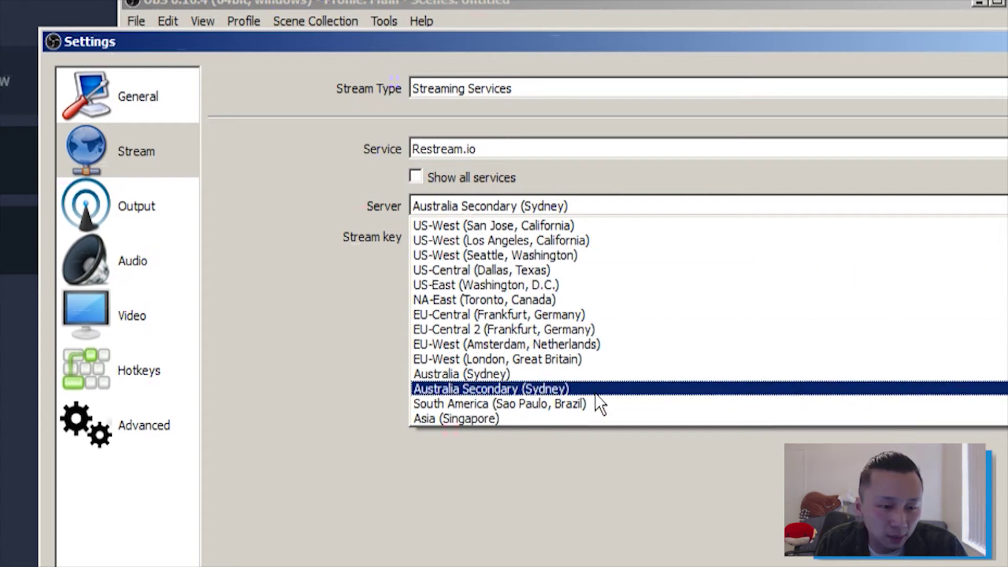
{"action": "left_click", "coordinate": [521, 389]}
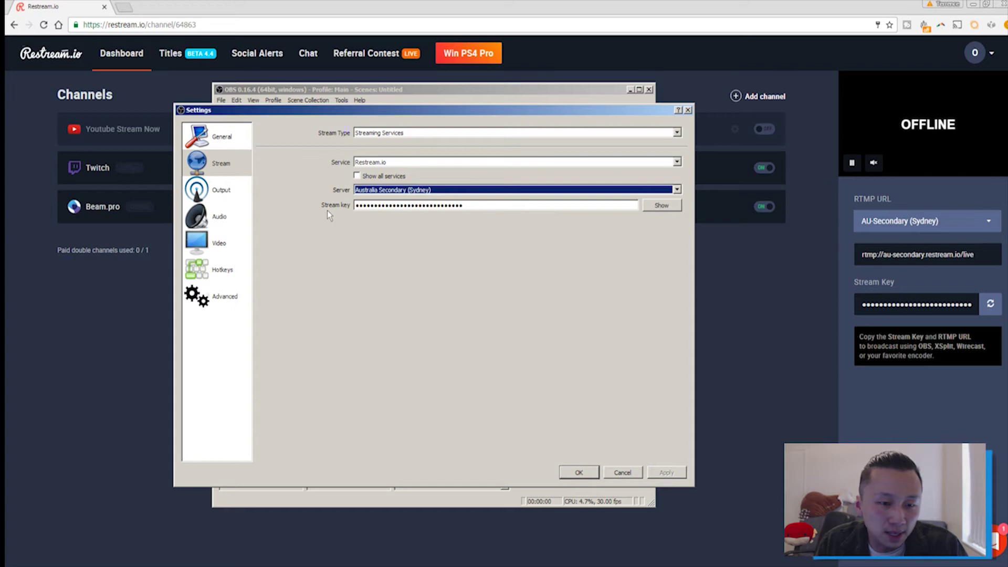
{"action": "double_click", "coordinate": [474, 206]}
{"action": "key", "text": "ctrl+v"}
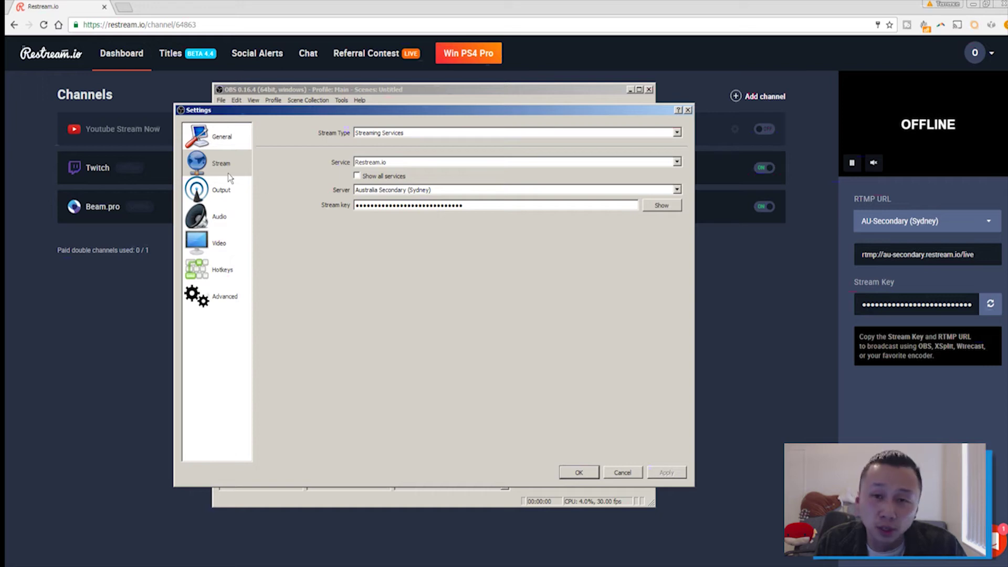
{"action": "key", "text": "alt+Tab"}
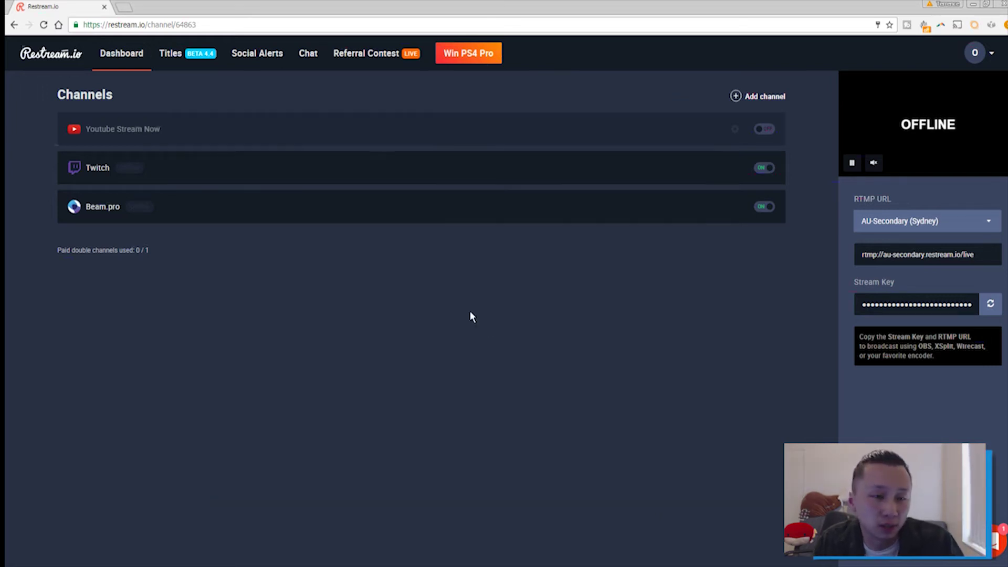
Step: Glance back at OBS, then go to Restream's Titles & Games page
{"action": "key", "text": "alt+Tab"}
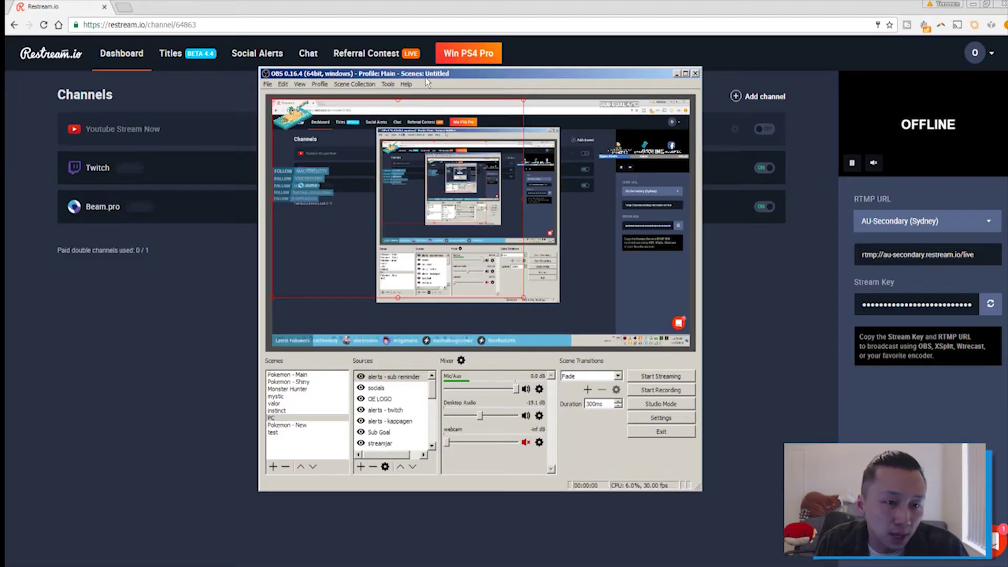
{"action": "key", "text": "alt+Tab"}
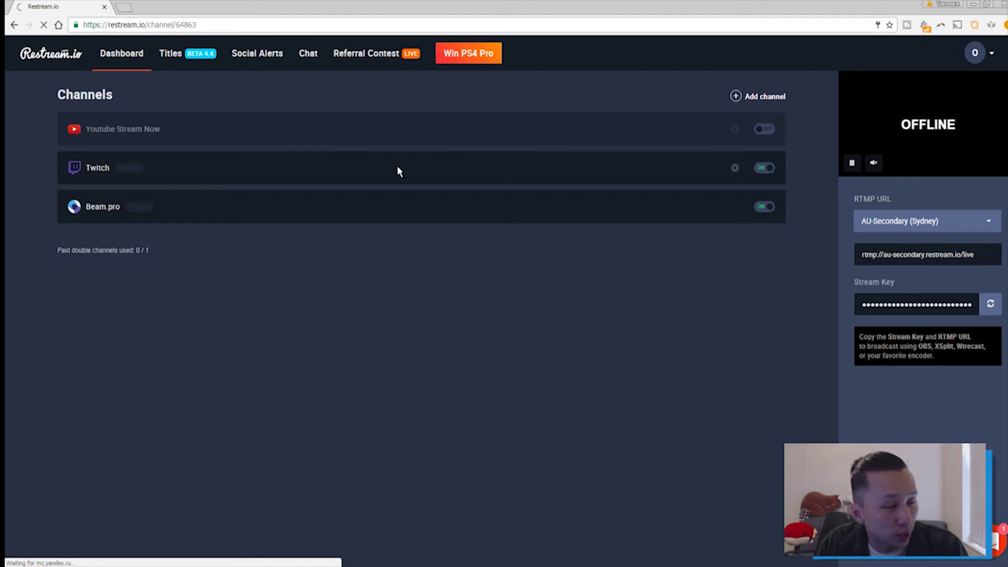
{"action": "left_click", "coordinate": [170, 53]}
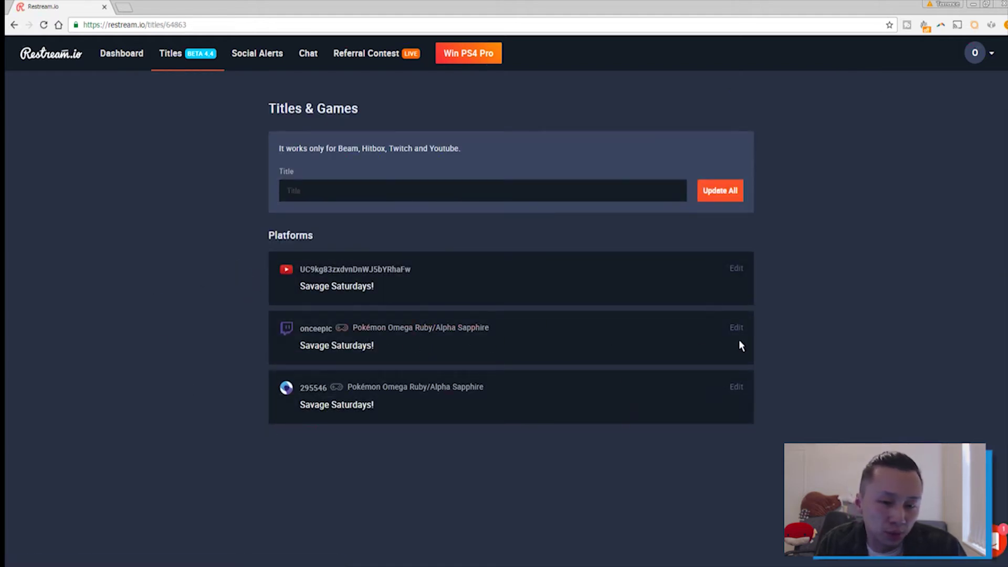
Step: Set the title RESTREAM and update it on YouTube, Twitch and Beam together
{"action": "left_click", "coordinate": [594, 190]}
{"action": "type", "text": "RESTREAM"}
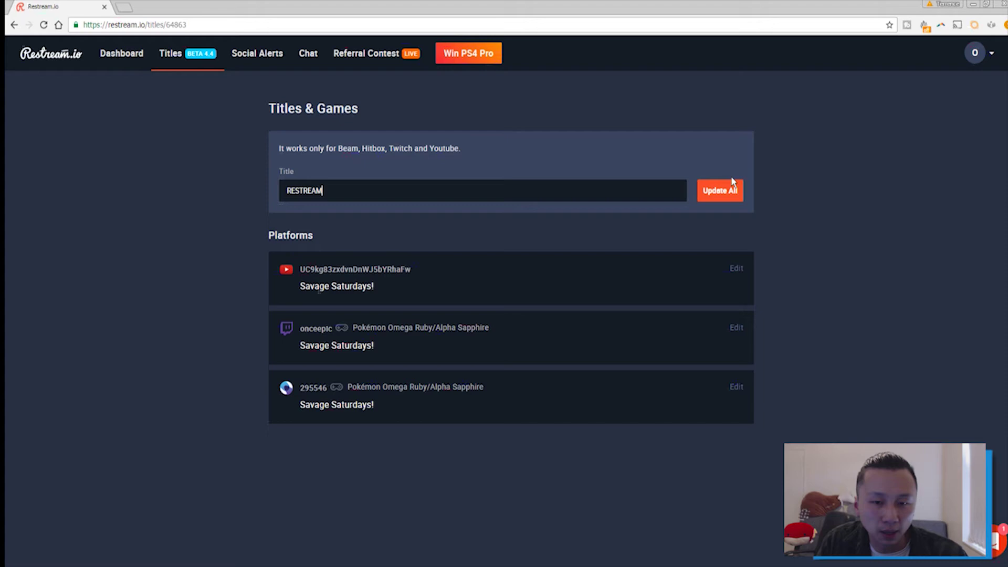
{"action": "left_click", "coordinate": [718, 192]}
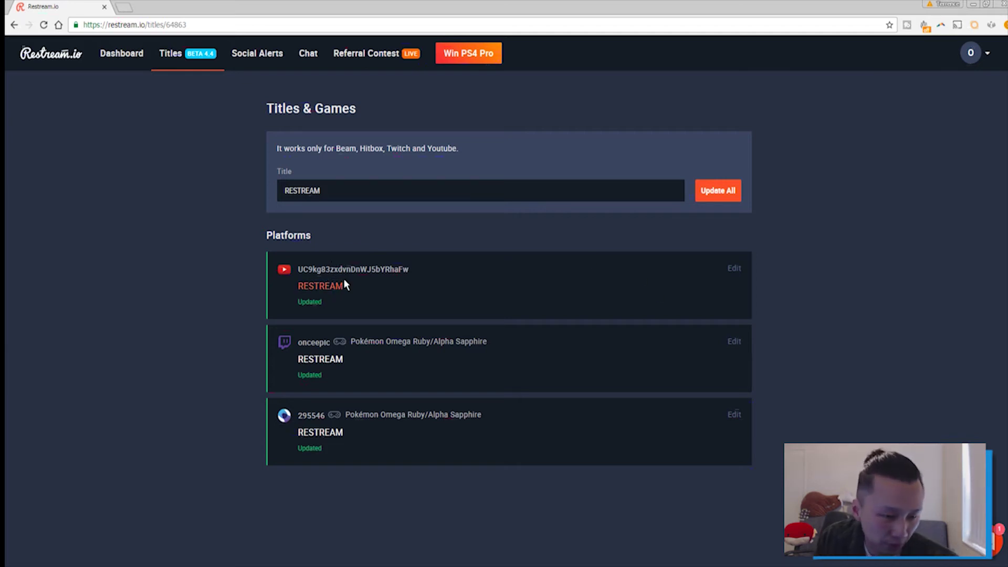
Step: Change Twitch's game to Pokémon Omega Ruby/Alpha Sapphire and save it
{"action": "left_click", "coordinate": [733, 342]}
{"action": "left_click_drag", "start_coordinate": [436, 431], "coordinate": [230, 431]}
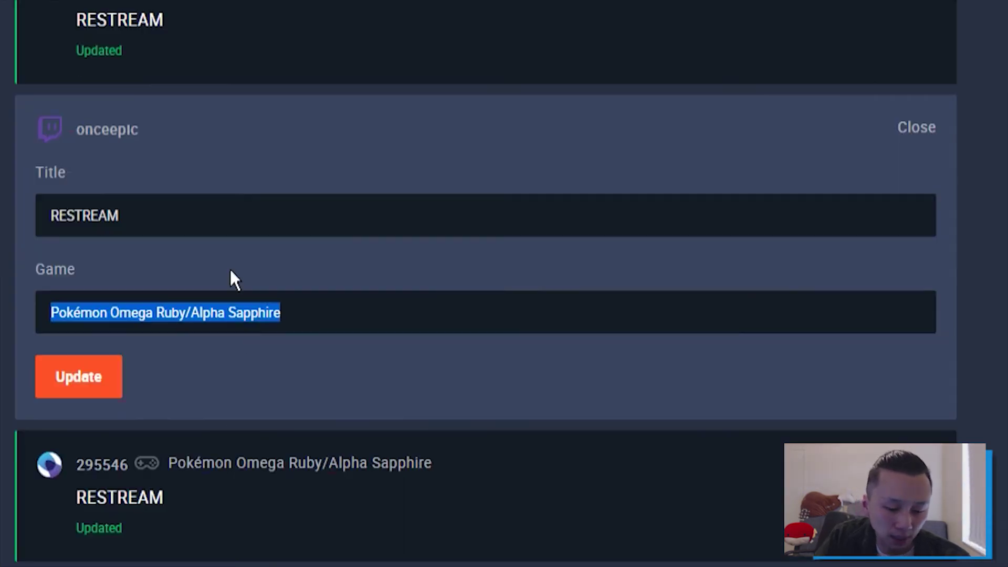
{"action": "type", "text": "pokemon"}
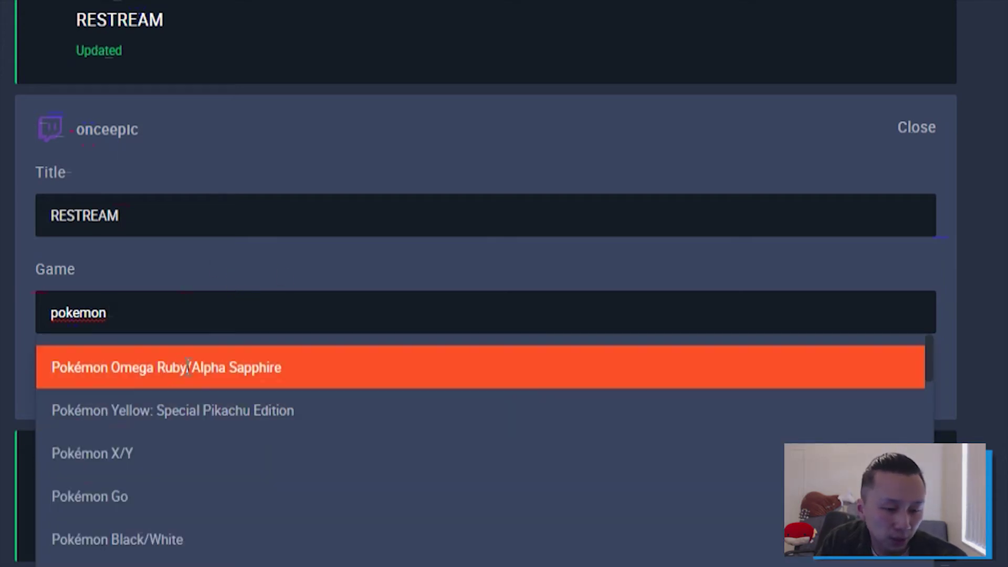
{"action": "scroll", "coordinate": [173, 221], "scroll_direction": "down", "scroll_amount": 4}
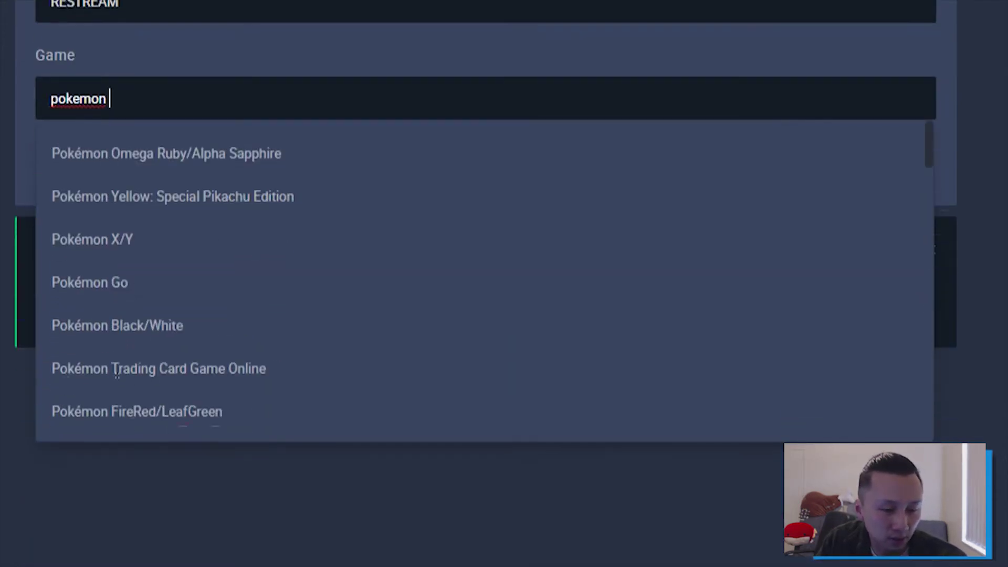
{"action": "left_click", "coordinate": [168, 153]}
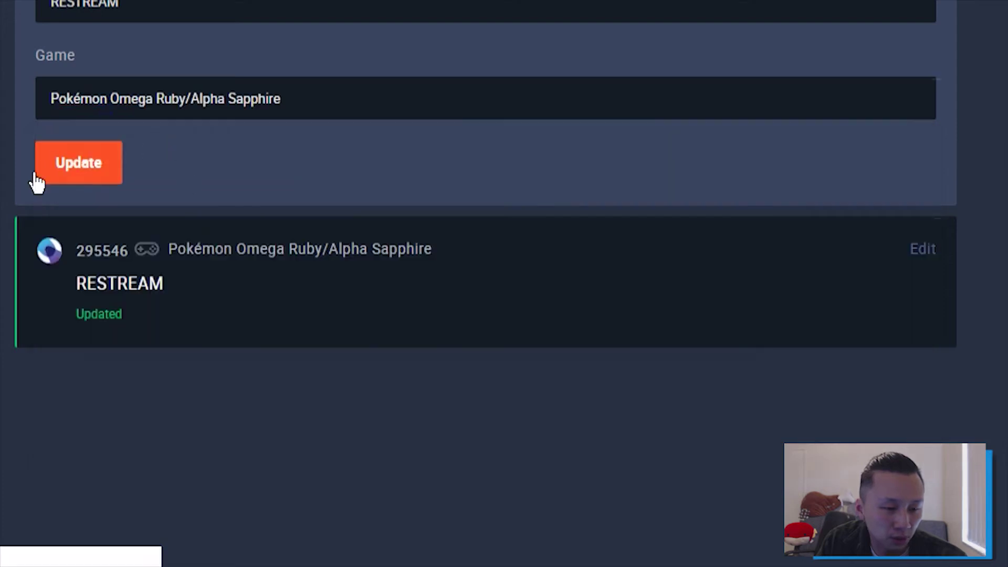
{"action": "left_click", "coordinate": [96, 166]}
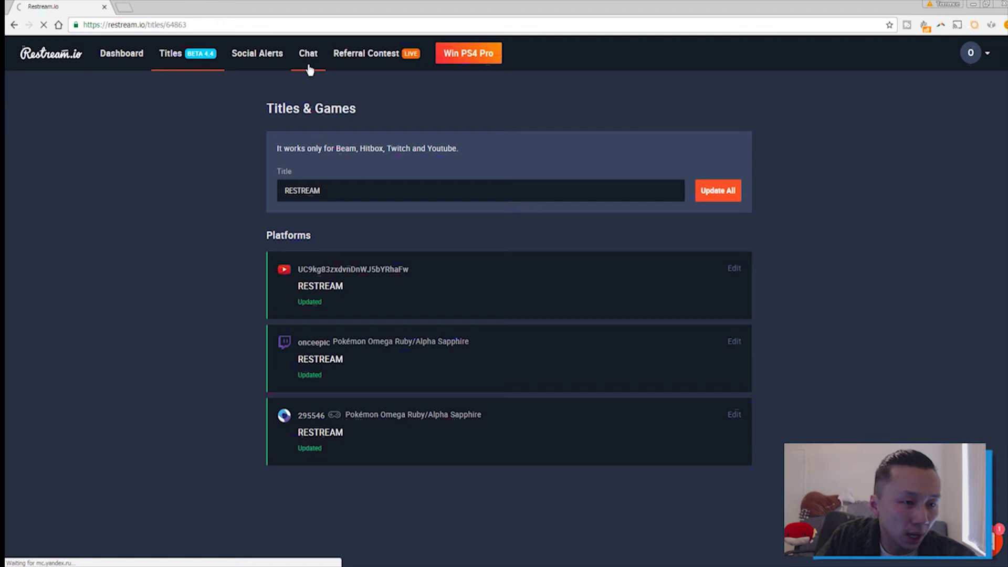
Step: Open Restream Chat and view the 2/2 connected channels, Twitch and Beam
{"action": "left_click", "coordinate": [309, 54]}
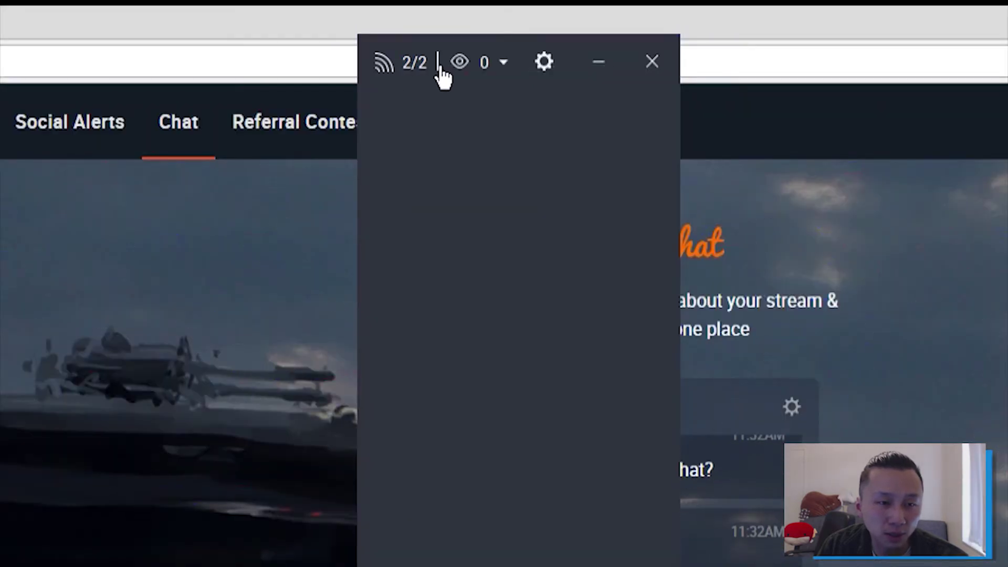
{"action": "left_click", "coordinate": [412, 78]}
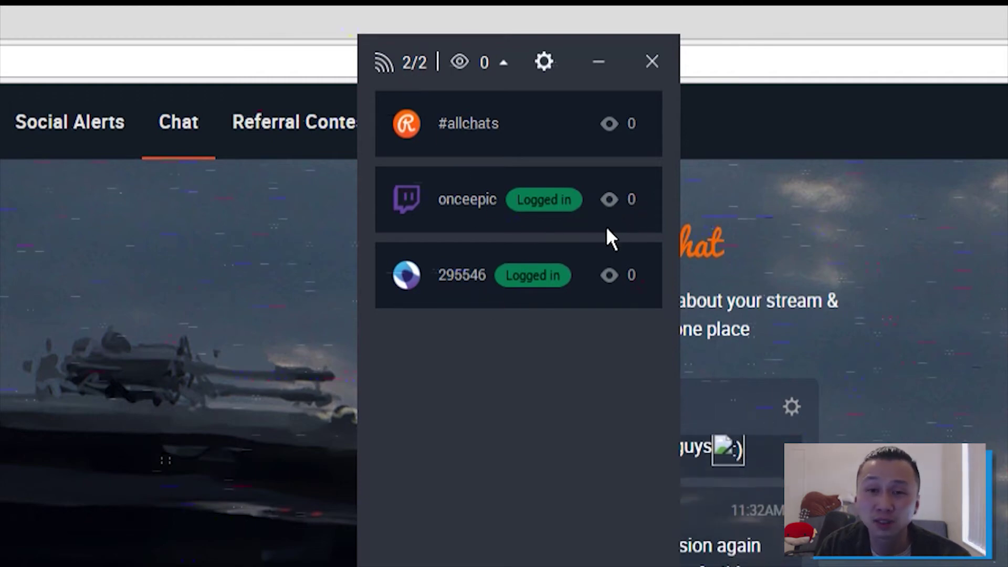
{"action": "left_click", "coordinate": [494, 71]}
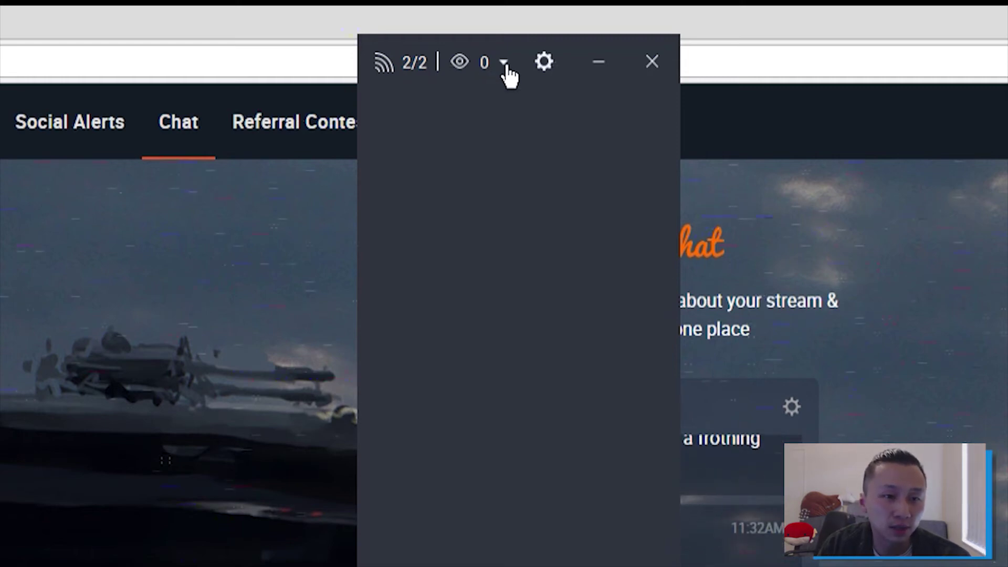
{"action": "left_click", "coordinate": [483, 65]}
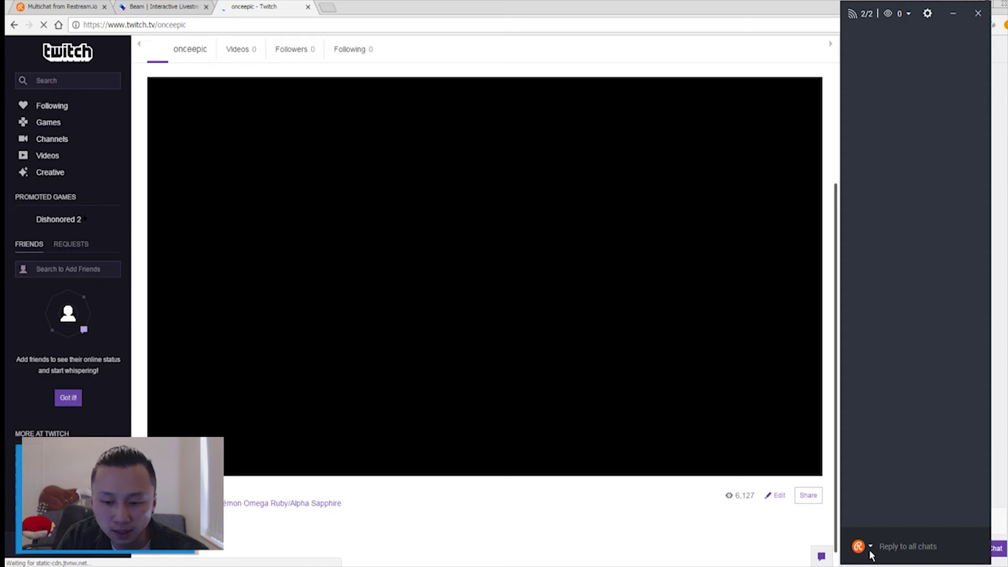
Step: Set Restream Chat replies to #allchats and snap the Twitch page into its own window on the right
{"action": "left_click", "coordinate": [871, 547]}
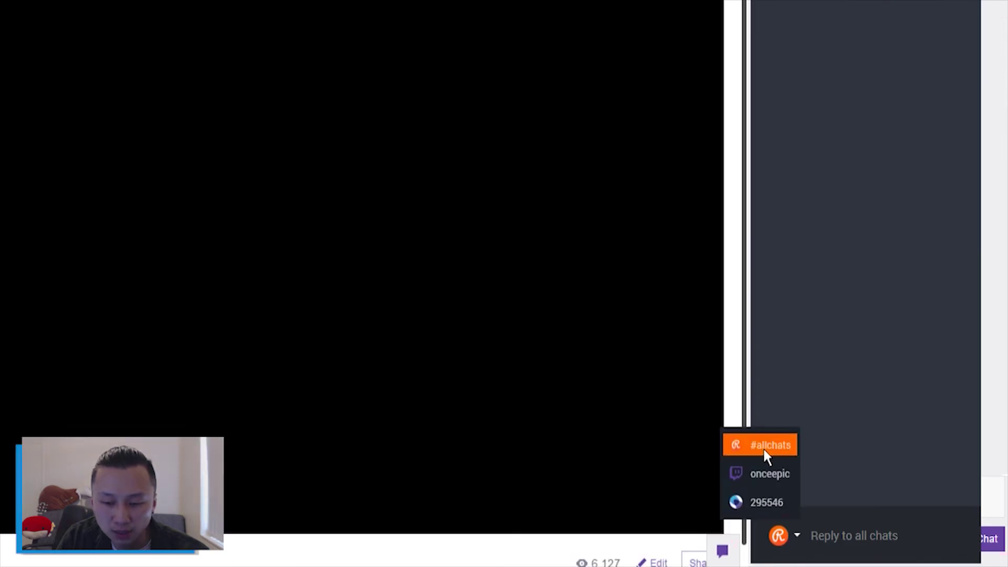
{"action": "left_click", "coordinate": [766, 446]}
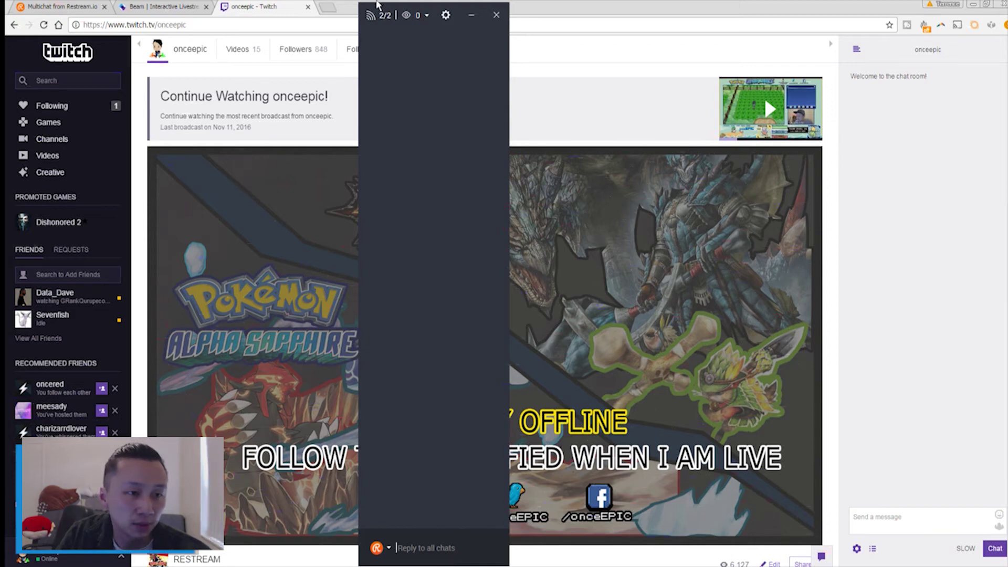
{"action": "left_click_drag", "start_coordinate": [299, 10], "coordinate": [272, 4]}
{"action": "key", "text": "super+Right"}
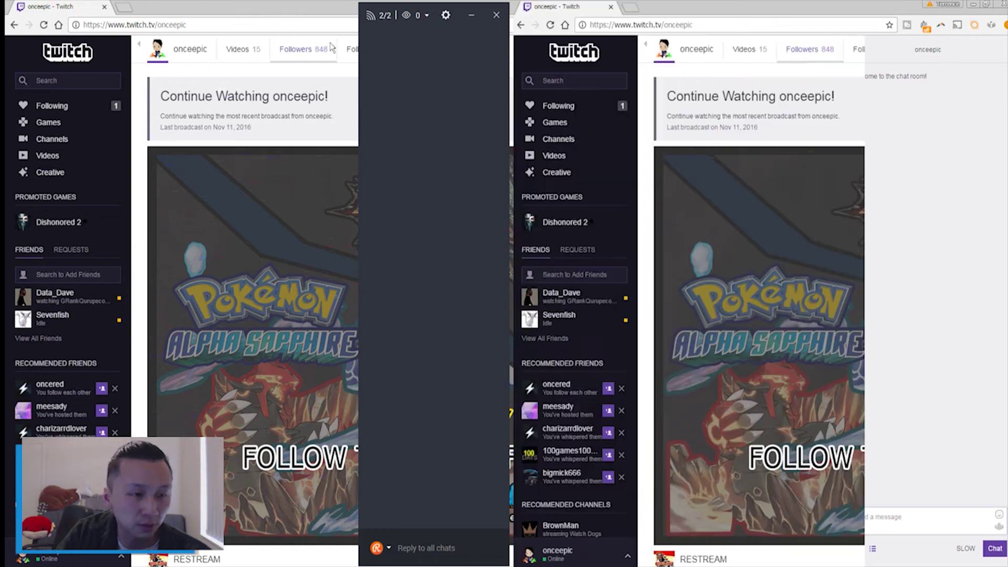
Step: Snap the Beam channel left with its chat open, keeping Restream Chat in the middle
{"action": "left_click", "coordinate": [303, 4]}
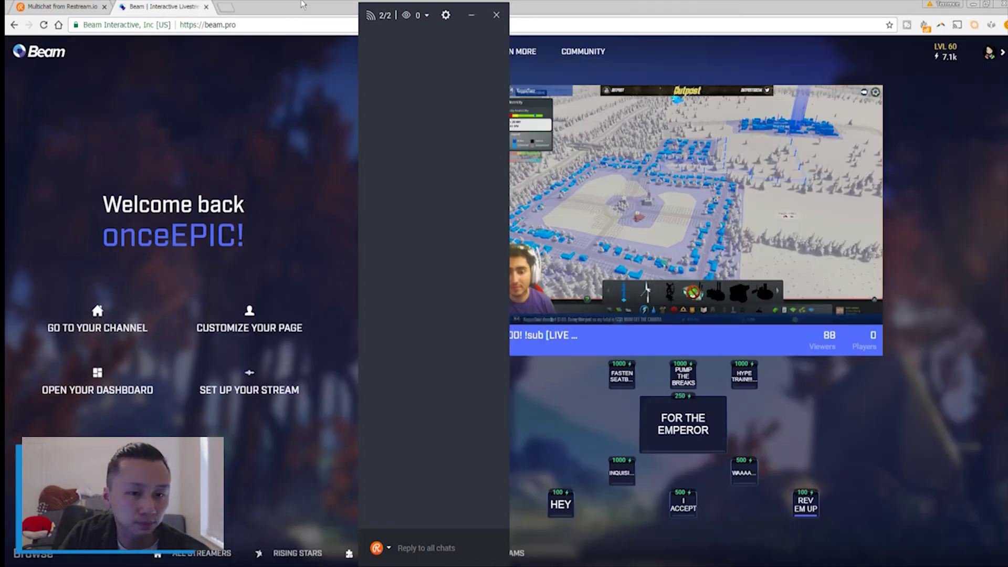
{"action": "left_click", "coordinate": [68, 331]}
{"action": "key", "text": "super+Left"}
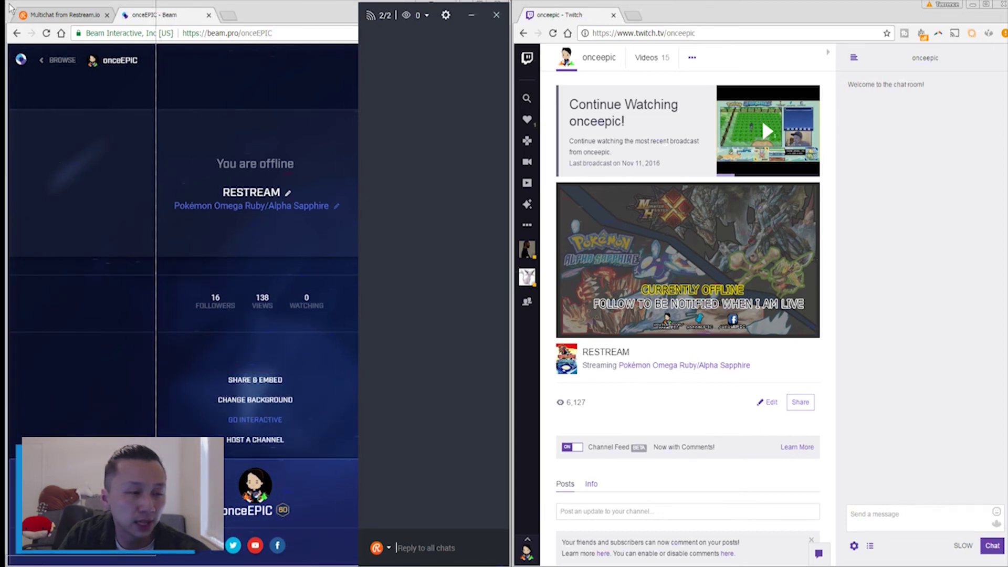
{"action": "left_click_drag", "start_coordinate": [368, 16], "coordinate": [17, 16]}
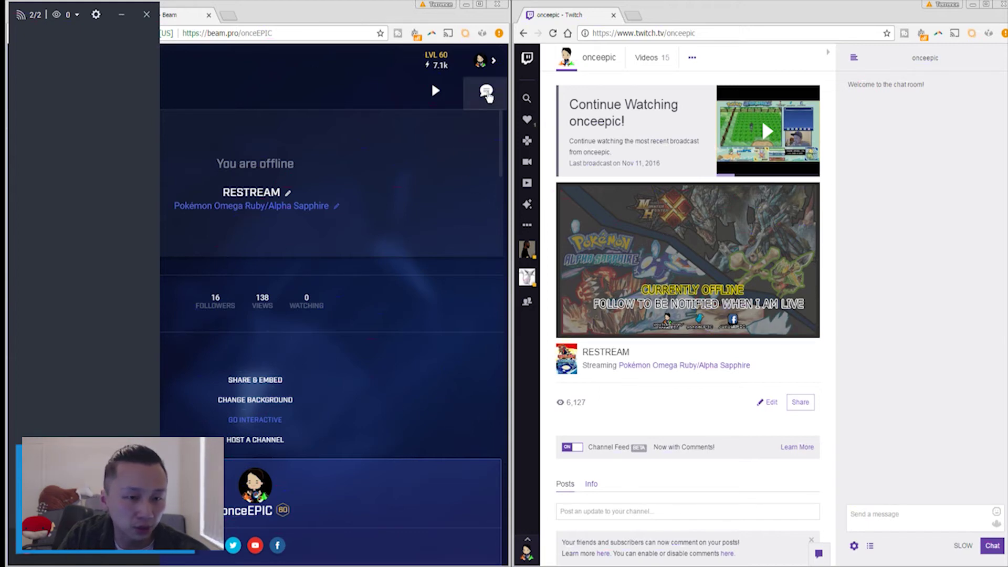
{"action": "left_click", "coordinate": [487, 91]}
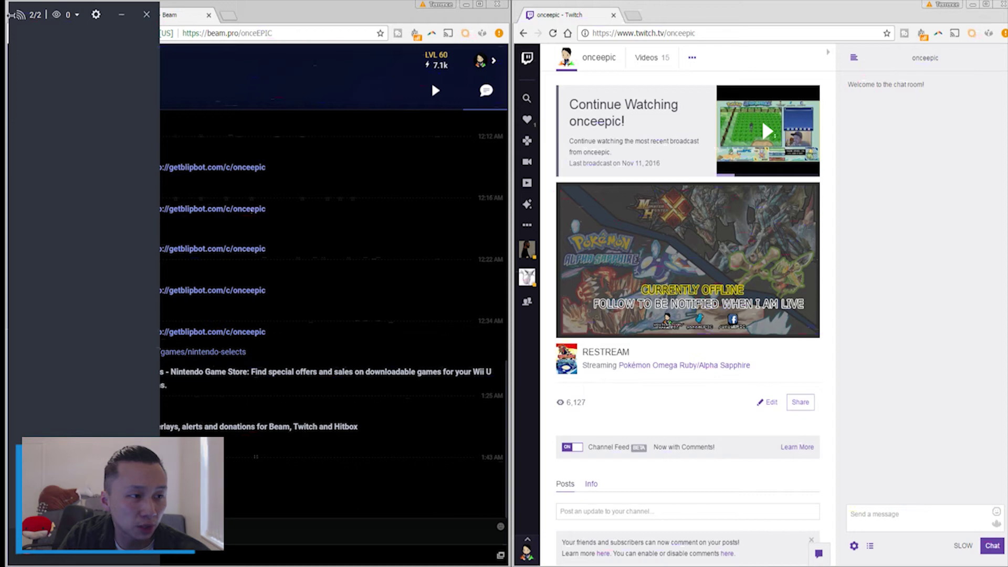
{"action": "left_click_drag", "start_coordinate": [19, 18], "coordinate": [455, 18]}
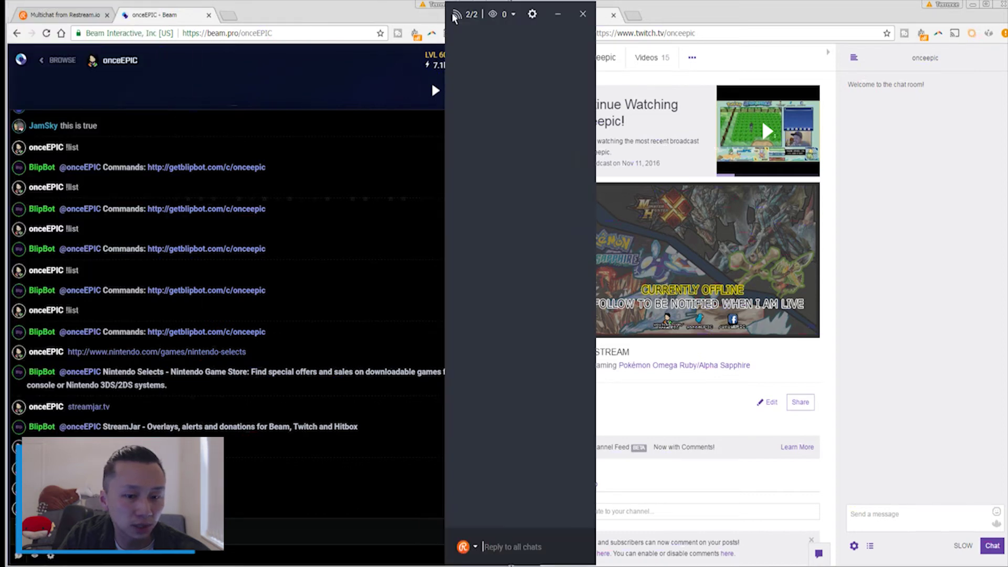
{"action": "left_click", "coordinate": [475, 547]}
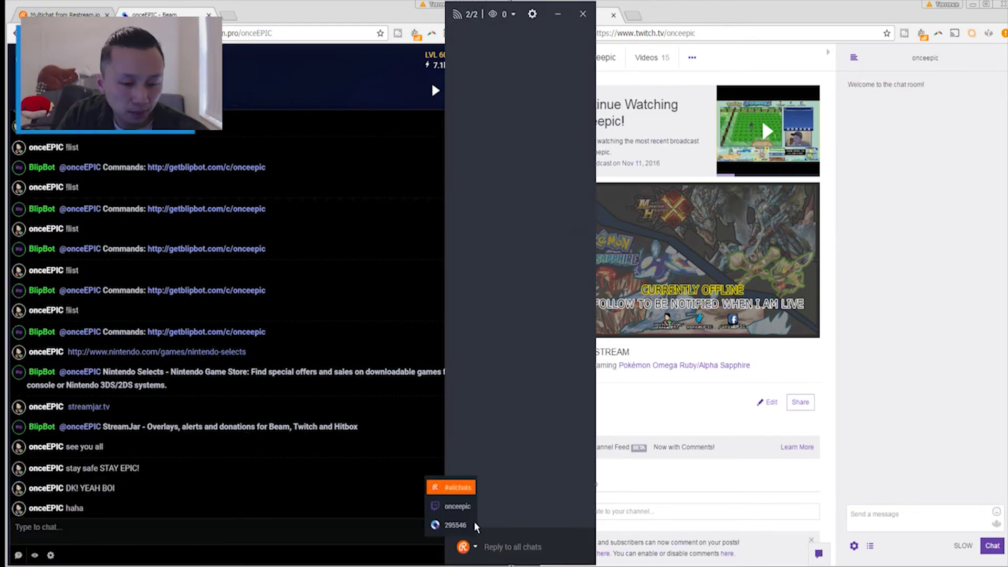
{"action": "left_click", "coordinate": [515, 546]}
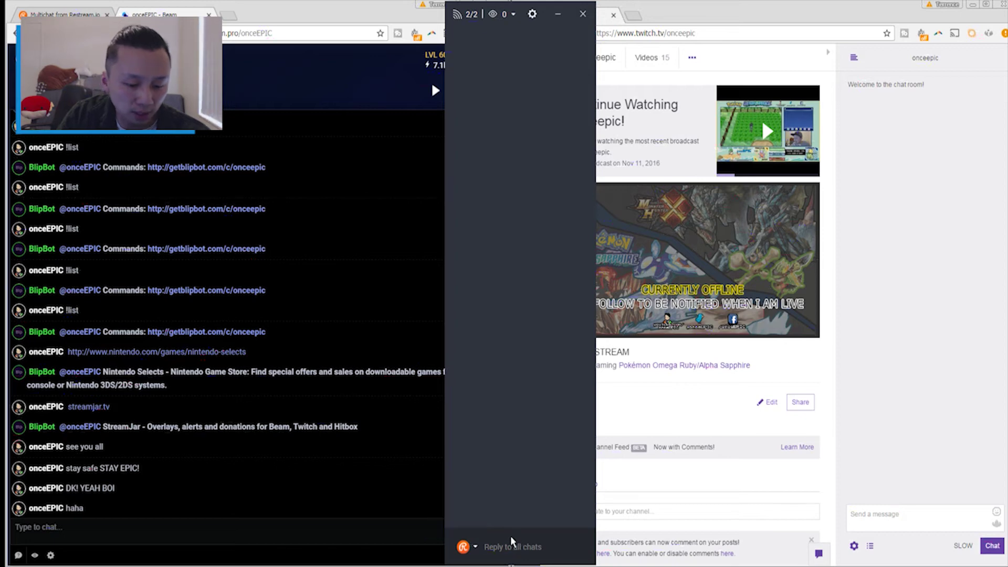
Step: Send 'hello aLL!' to all chats, then test messages from the Twitch and Beam chats
{"action": "type", "text": "hello aLL!"}
{"action": "key", "text": "Return"}
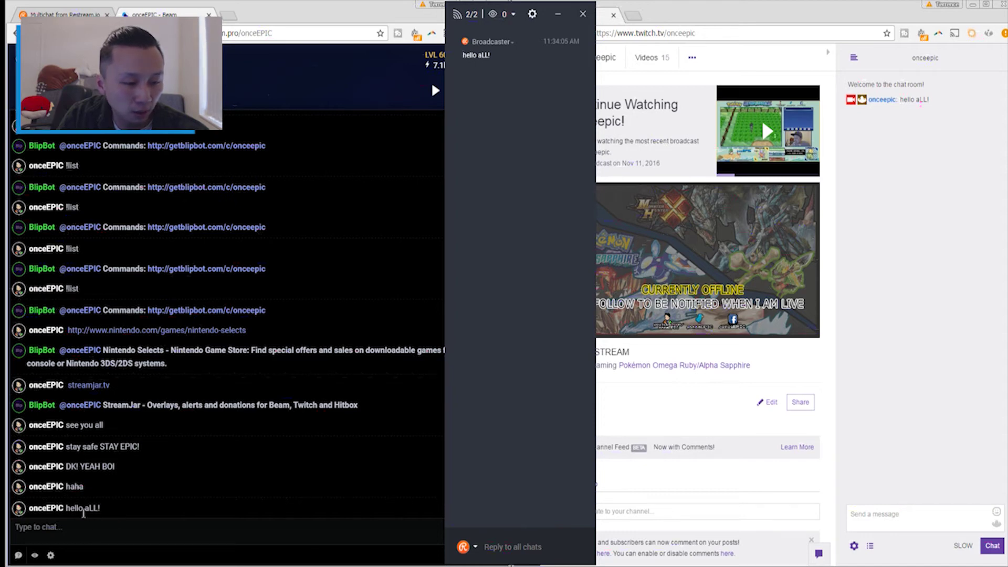
{"action": "left_click", "coordinate": [904, 124]}
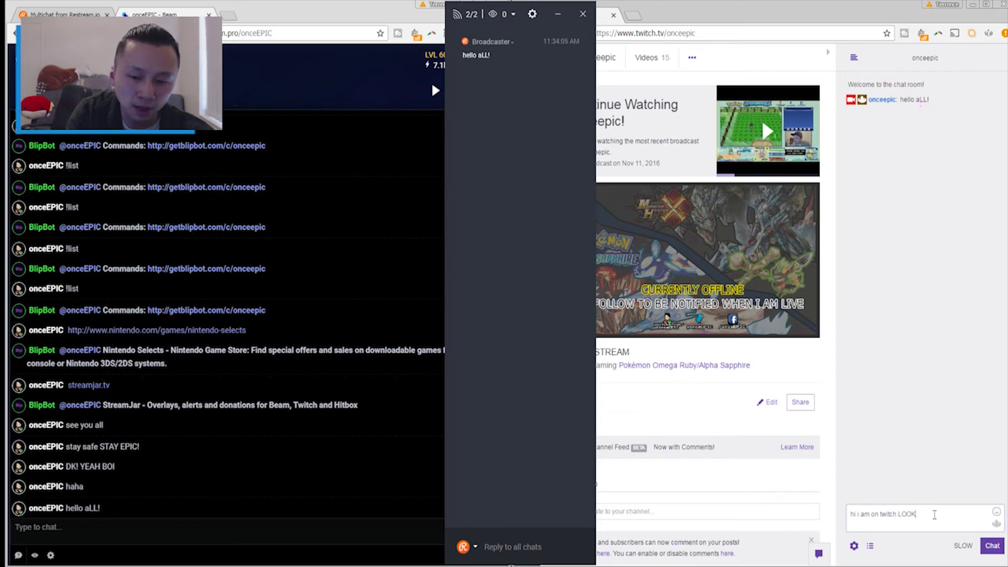
{"action": "key", "text": "Return"}
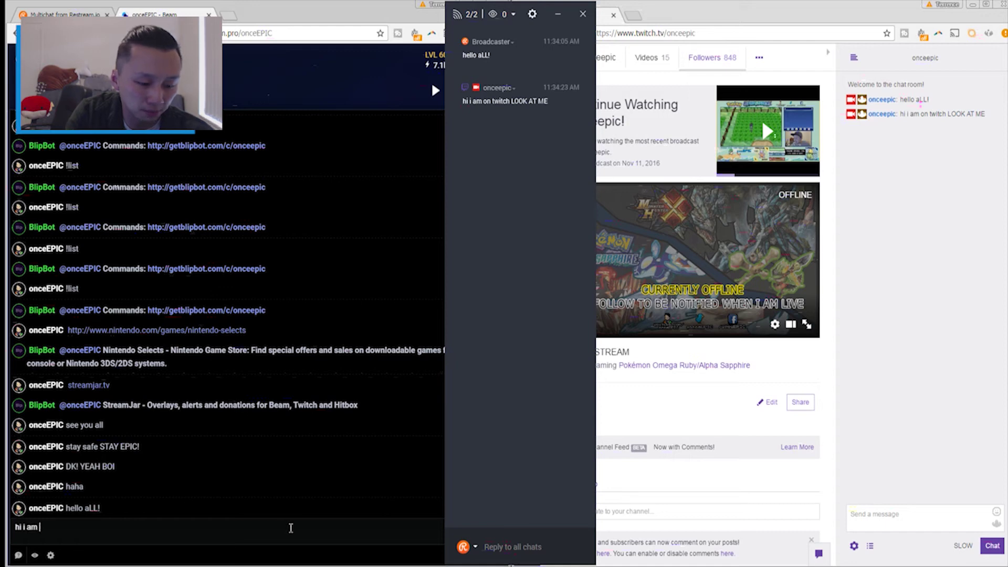
{"action": "key", "text": "Return"}
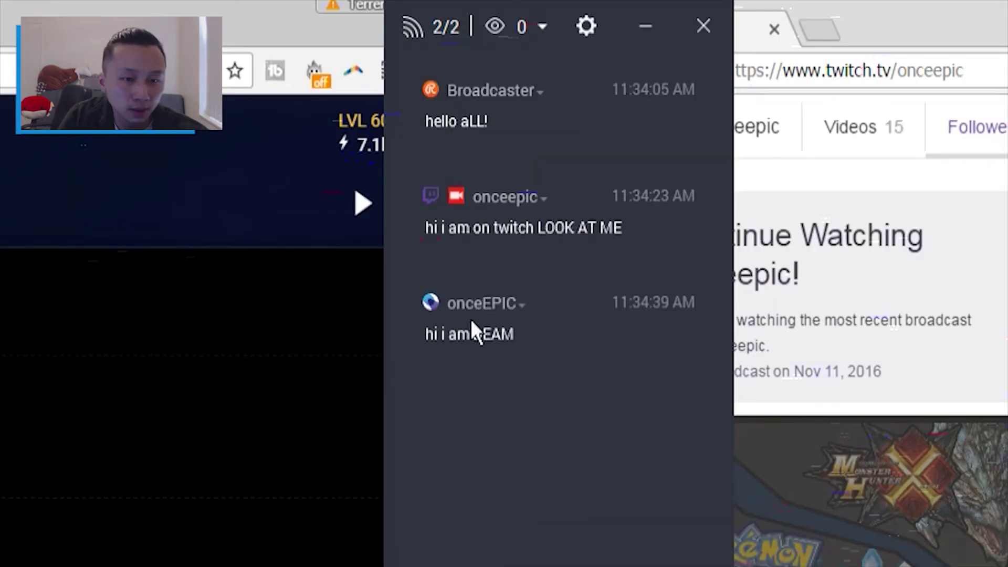